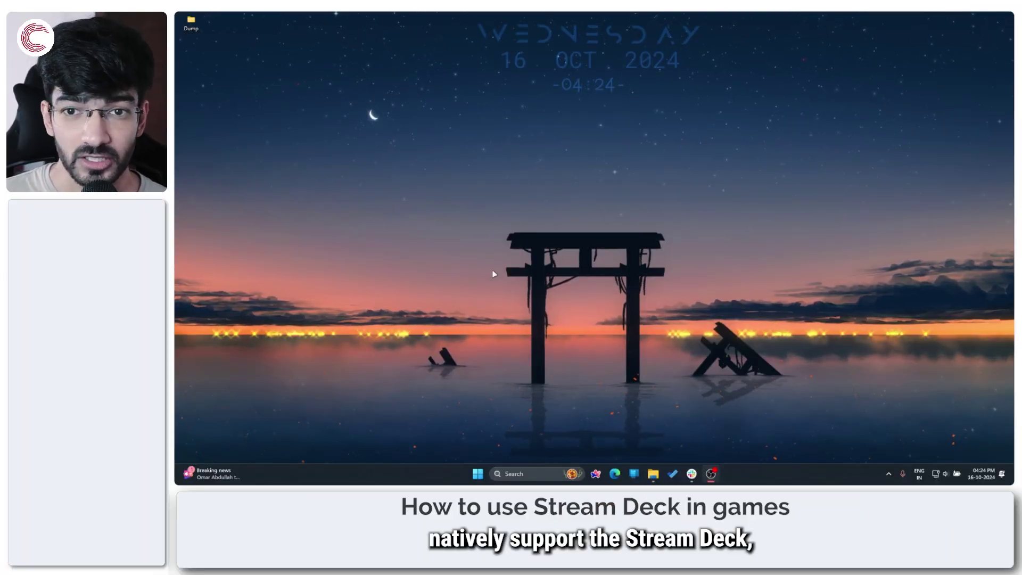
Open Stream Deck from the hidden tray icons and move its window up and left.
drag(409, 201, 799, 413)
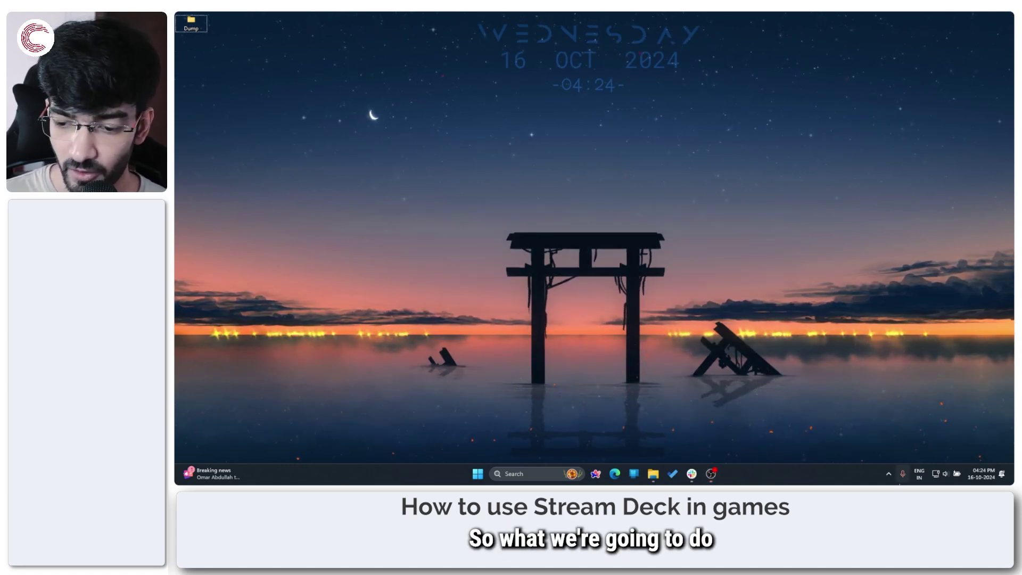
click(889, 474)
click(888, 475)
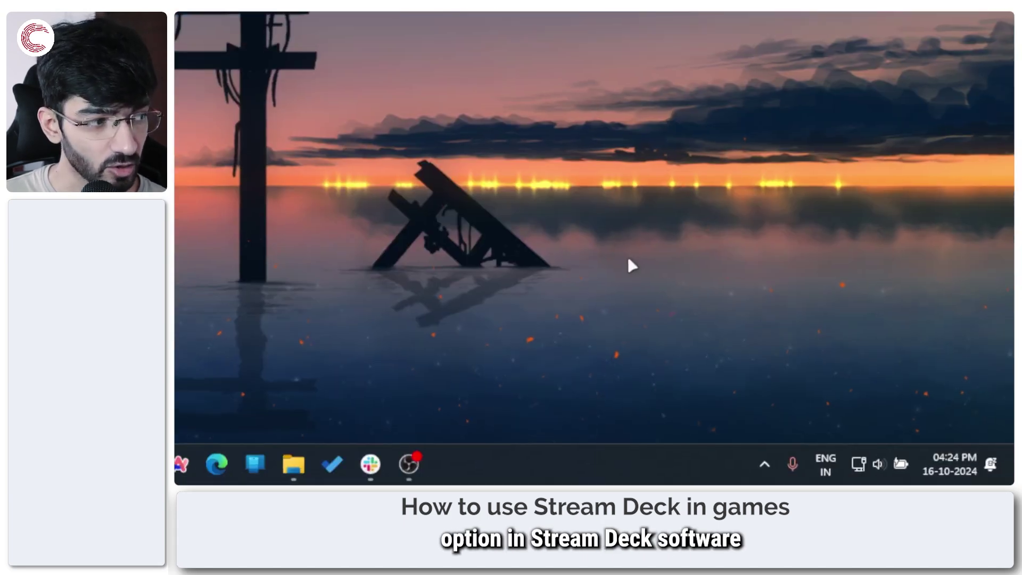
click(770, 476)
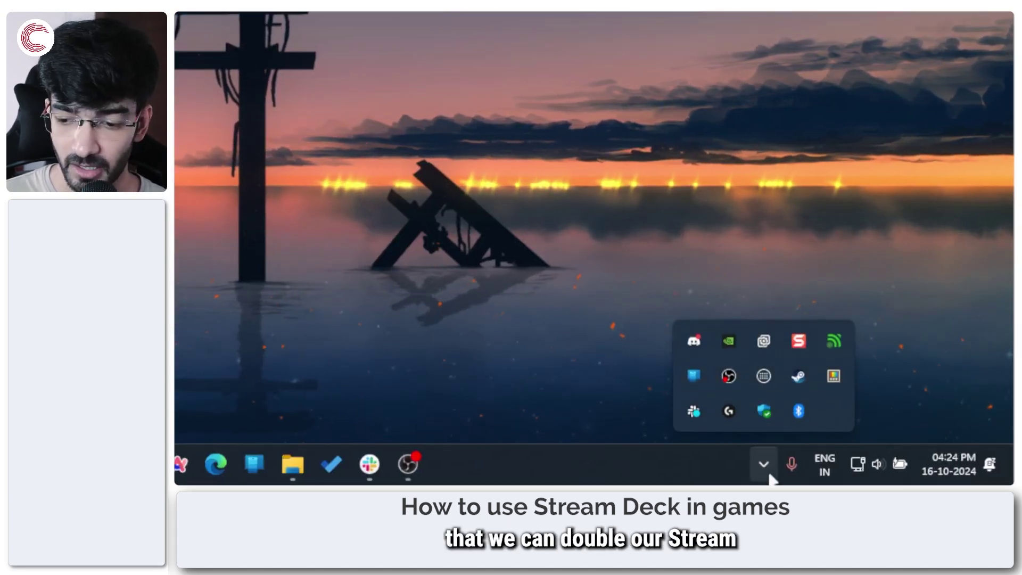
click(763, 376)
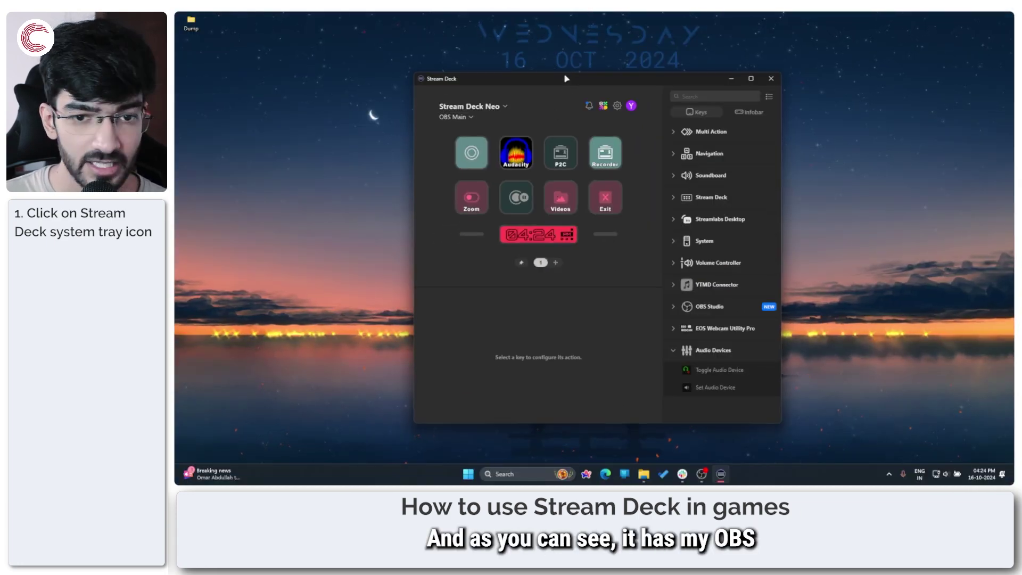
drag(567, 79, 526, 63)
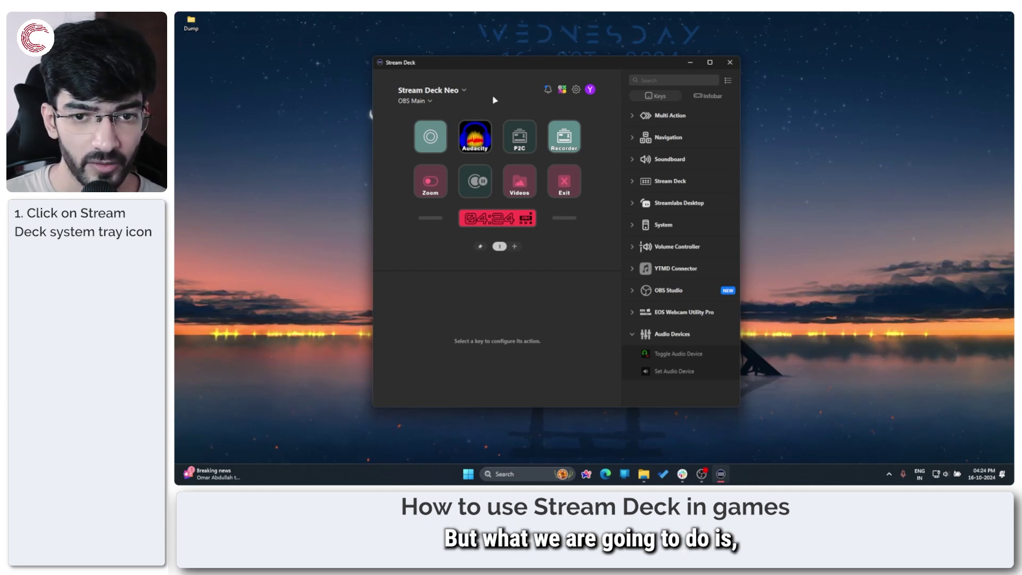
click(428, 103)
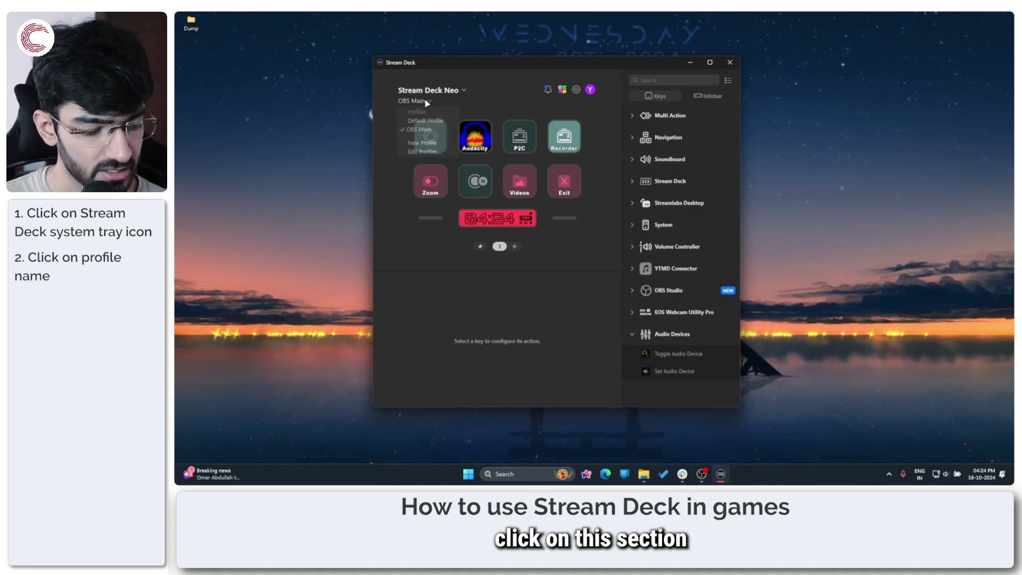
Choose New Profile in the profile dropdown to create an empty Profile 1.
click(429, 144)
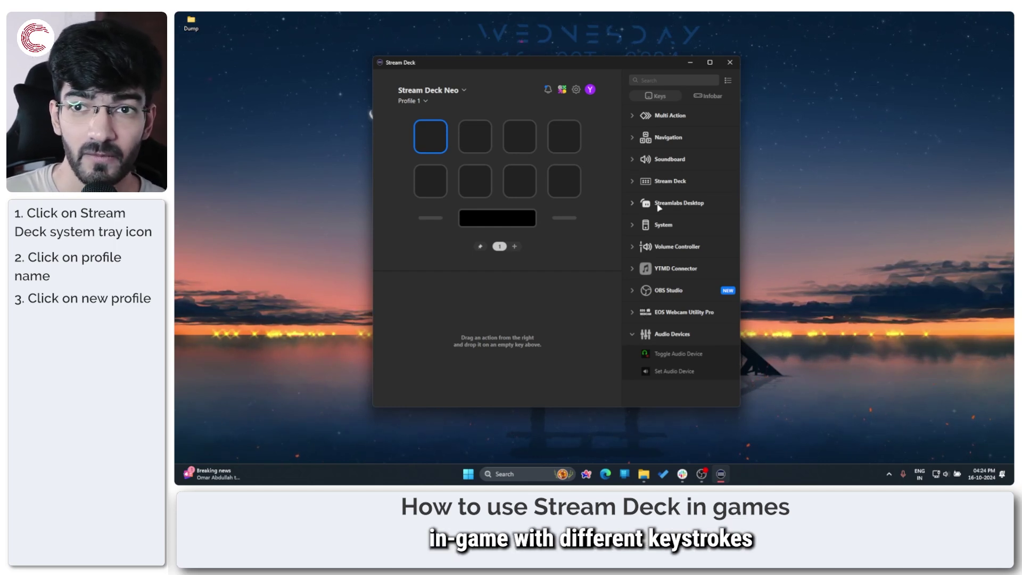
Drag the System Text action onto each of Profile 1's eight keys, then select the first key.
click(634, 183)
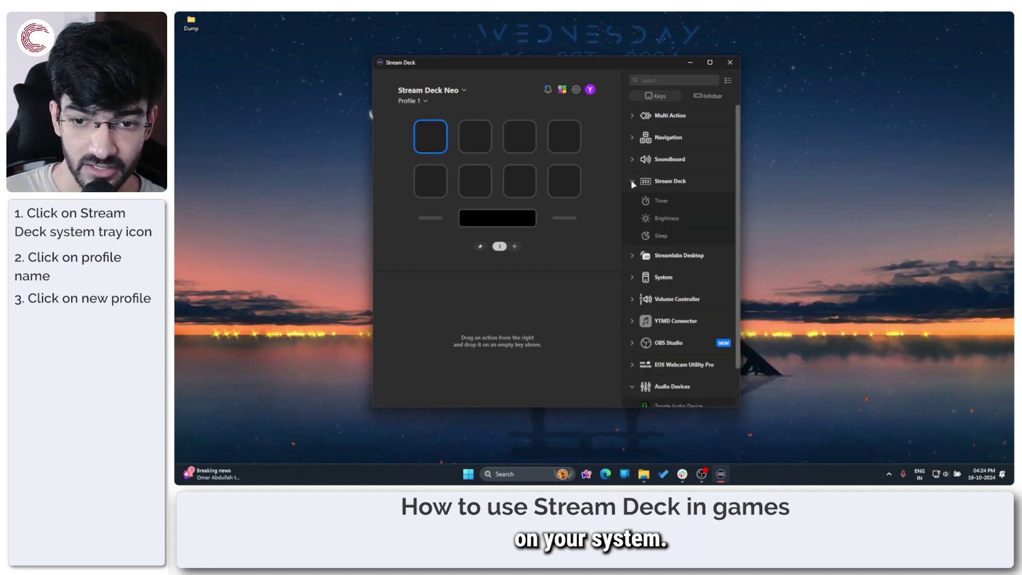
click(633, 183)
click(634, 225)
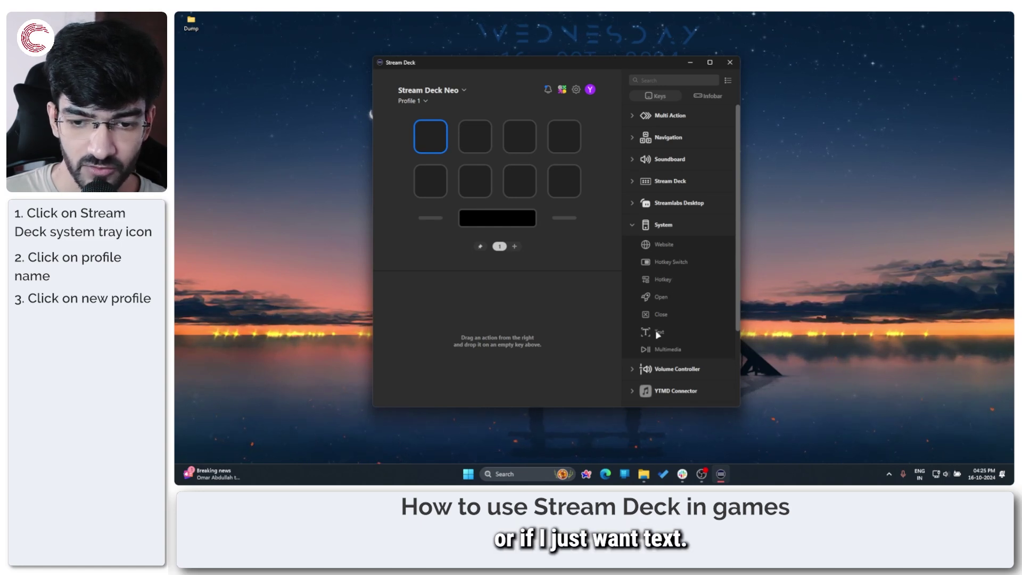
drag(658, 334, 432, 140)
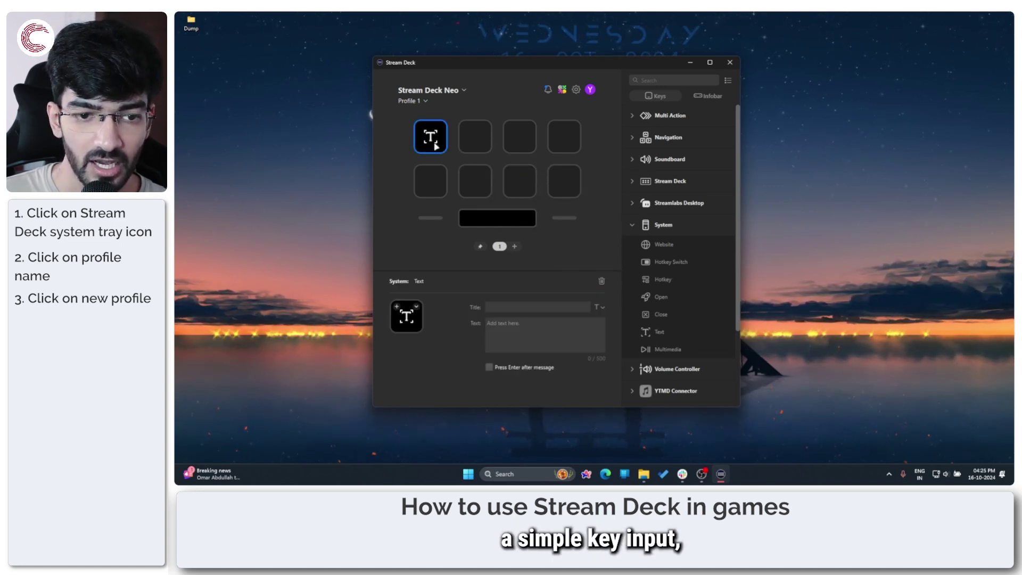
drag(659, 333, 475, 138)
drag(661, 338, 520, 137)
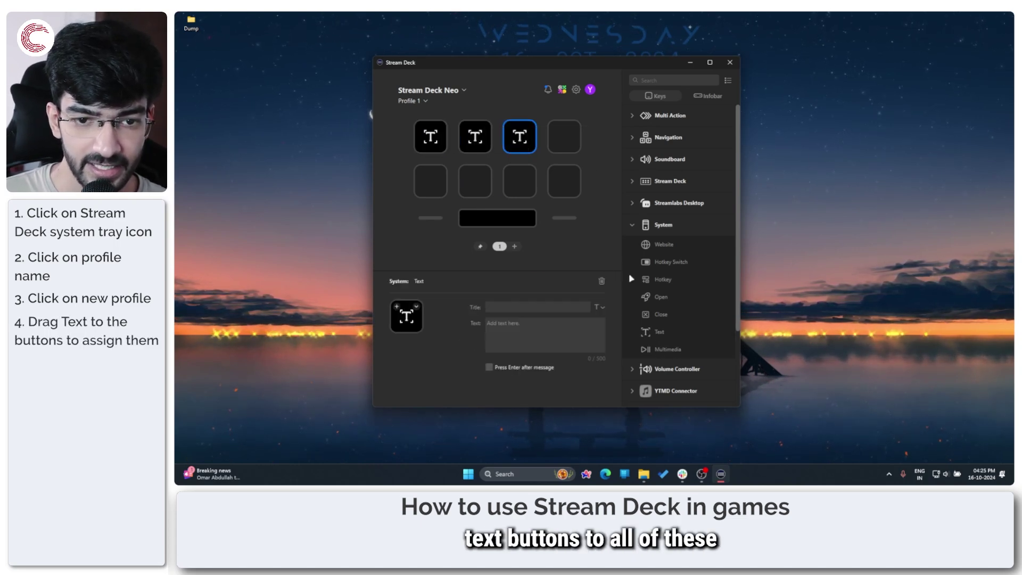
drag(660, 332, 564, 137)
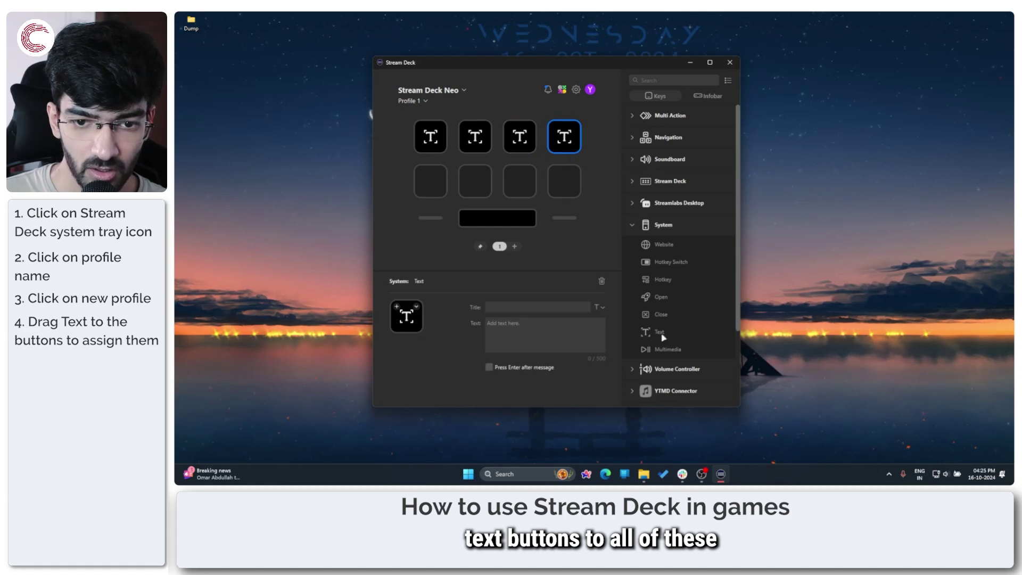
drag(663, 338, 431, 181)
drag(658, 333, 476, 183)
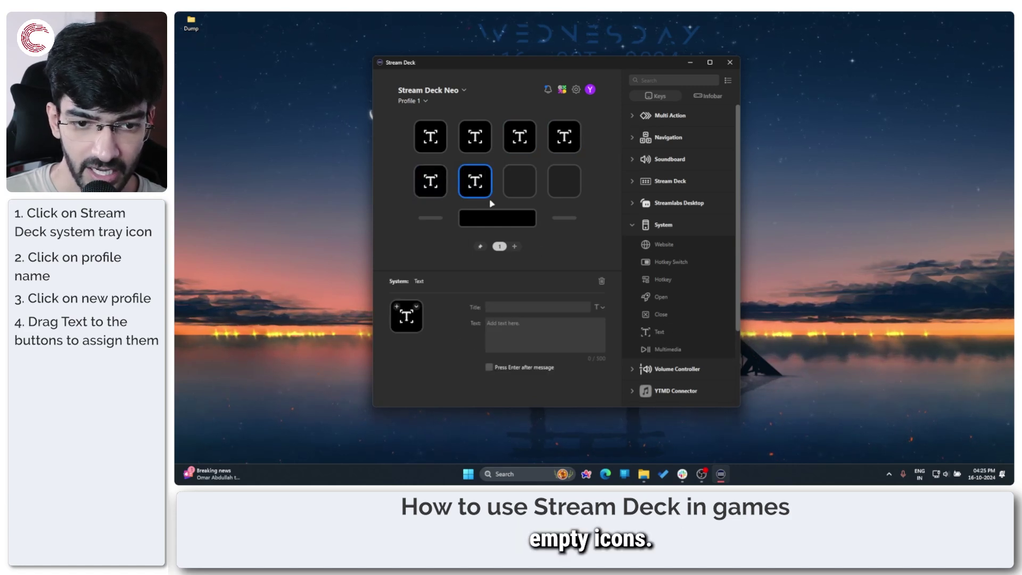
drag(659, 332, 520, 181)
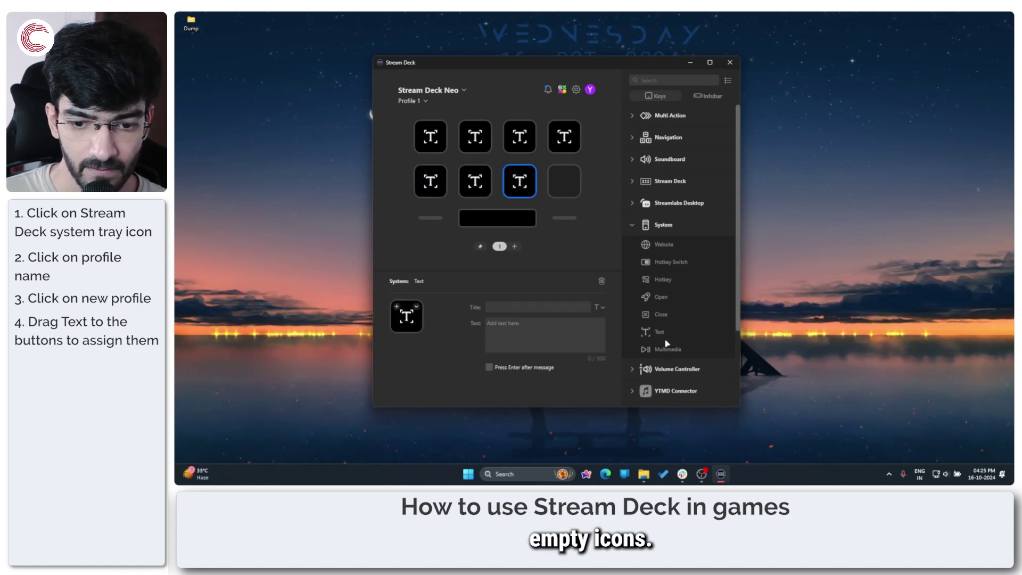
drag(667, 343, 566, 187)
click(428, 131)
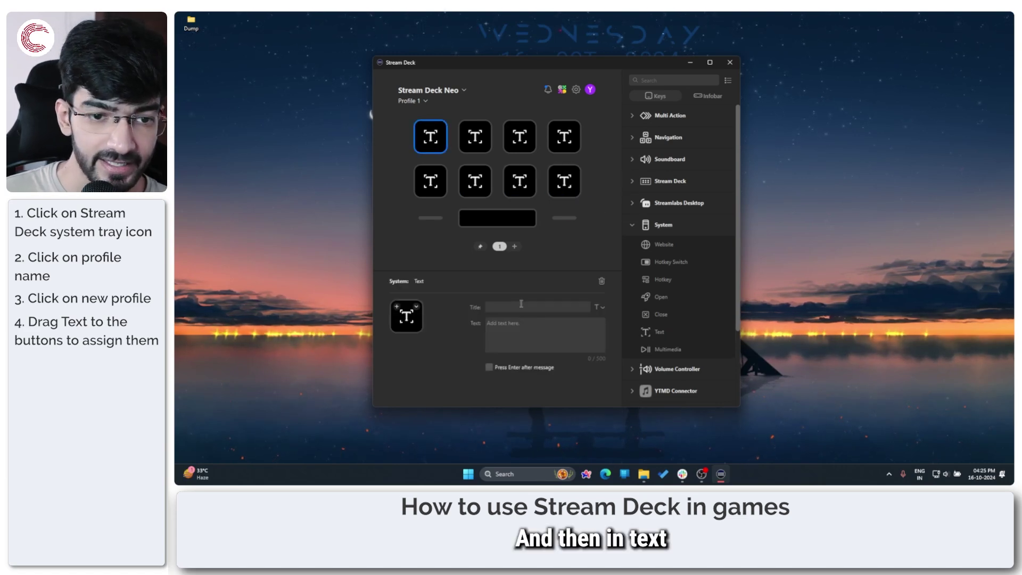
Make the first key's Text action send 'T' and title the key 'Grenade'.
click(514, 322)
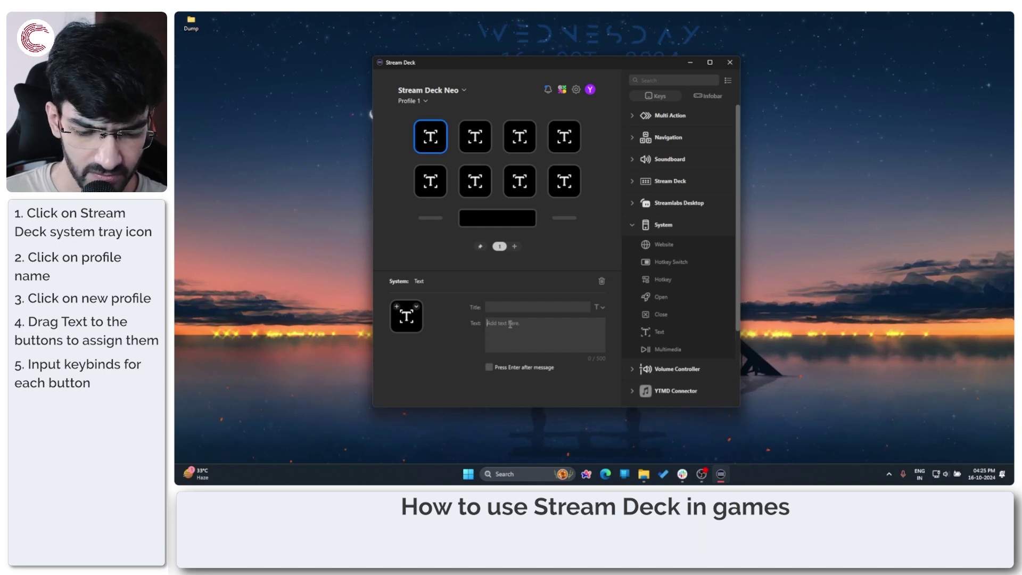
text(X)
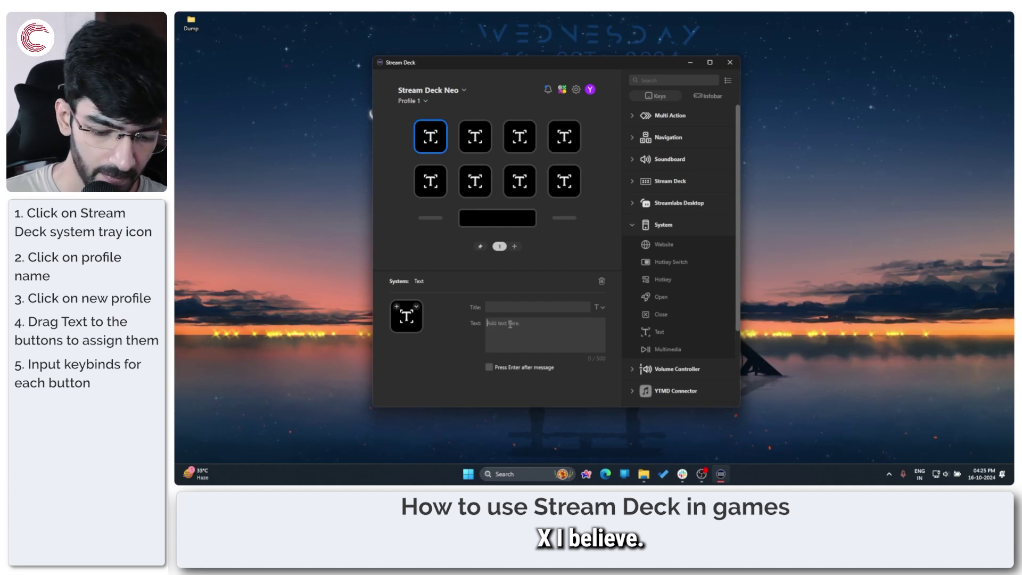
key(BackSpace)
text(T)
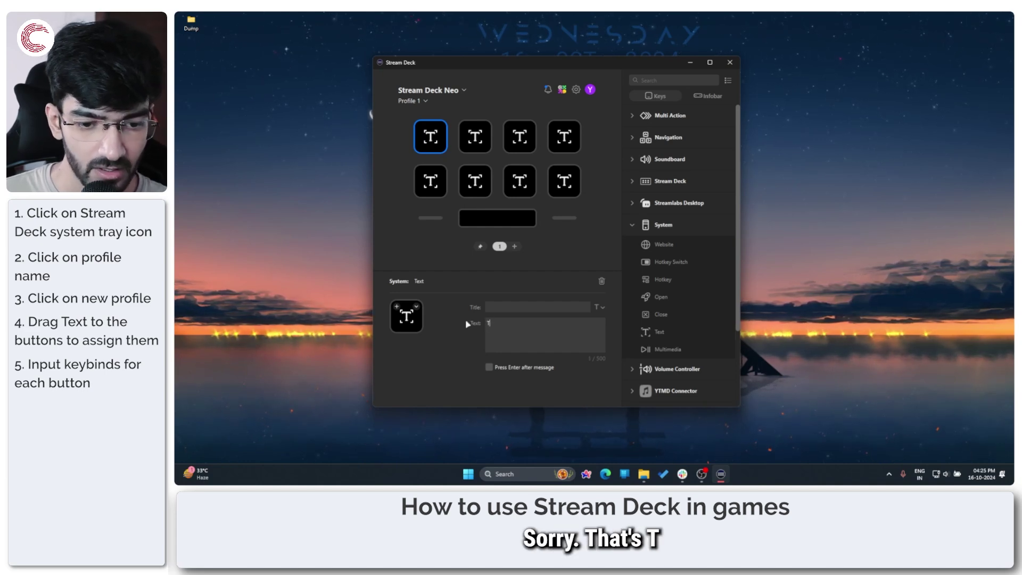
click(512, 306)
text(G)
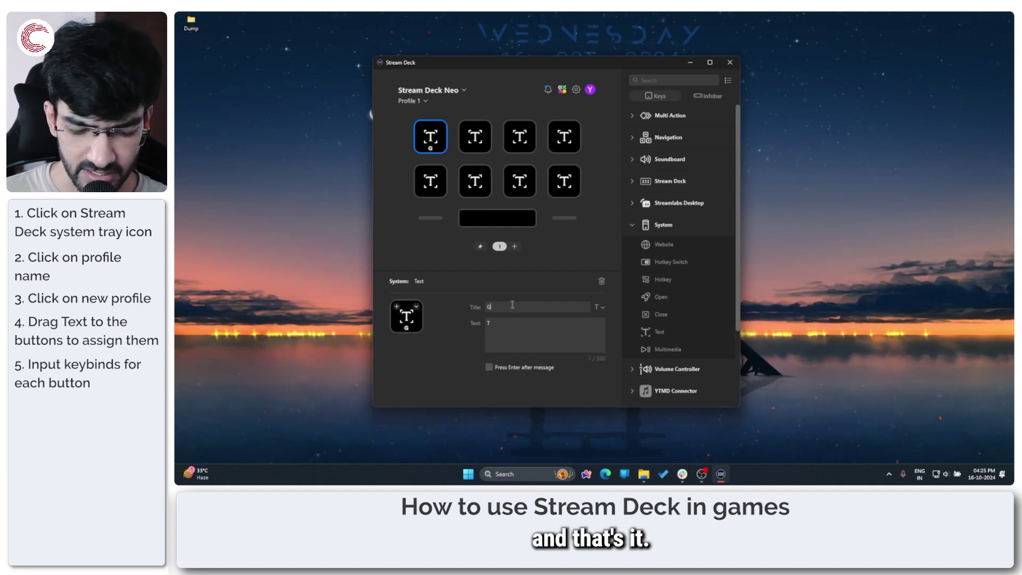
text(re)
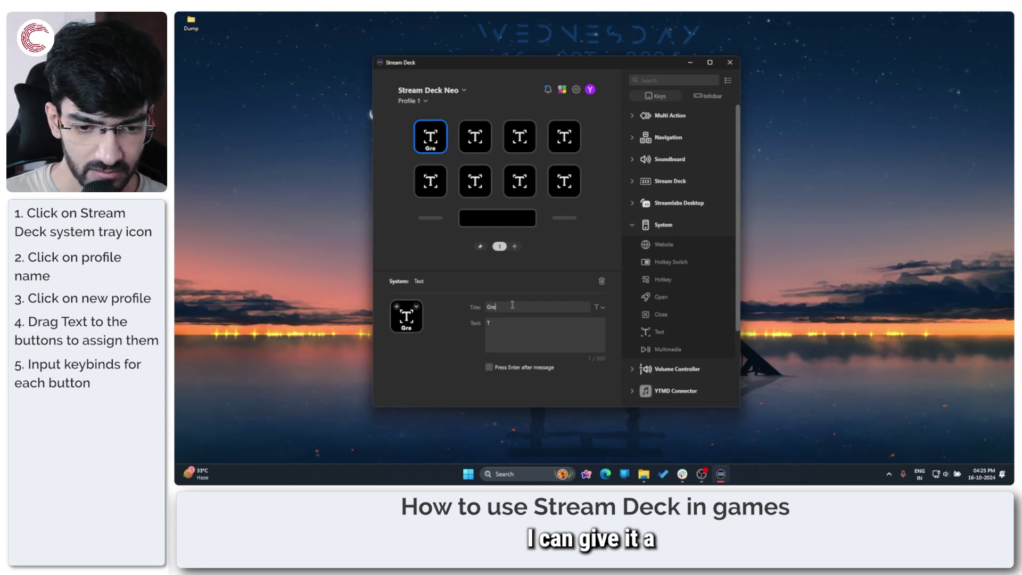
text(nade)
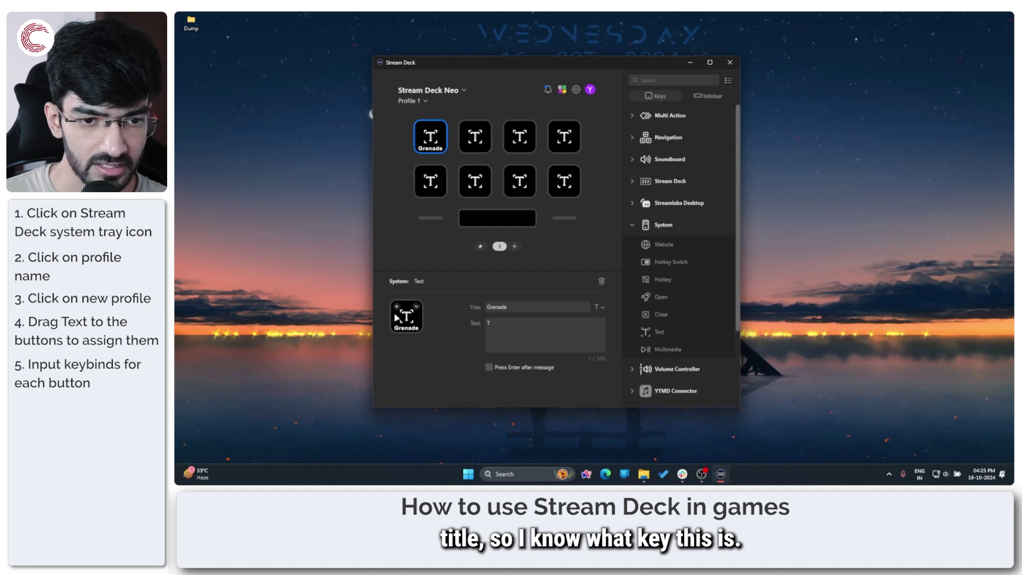
Choose the pink game-controller icon from the Icon Library for the Grenade key.
click(397, 307)
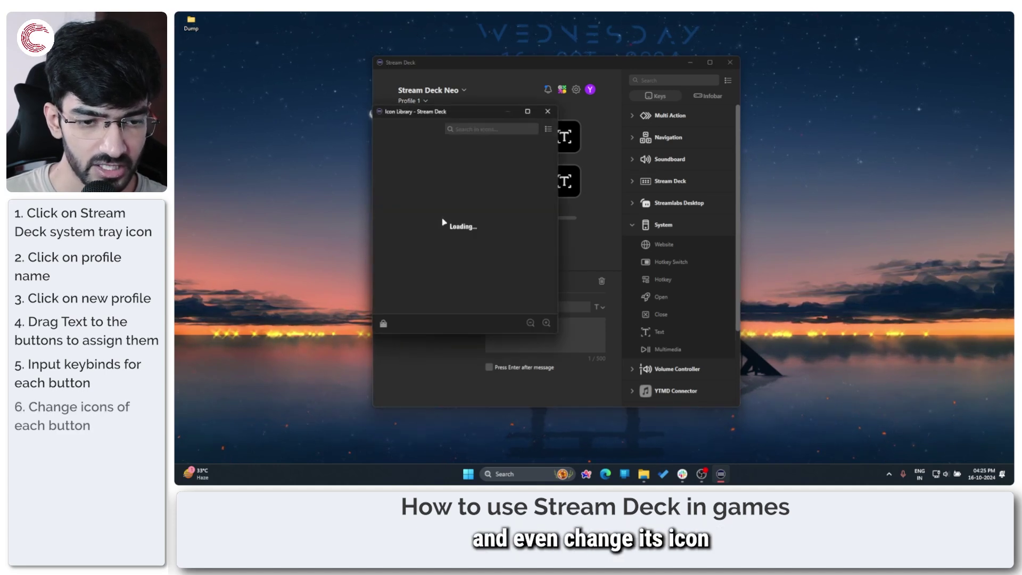
scroll(472, 252, down, 3)
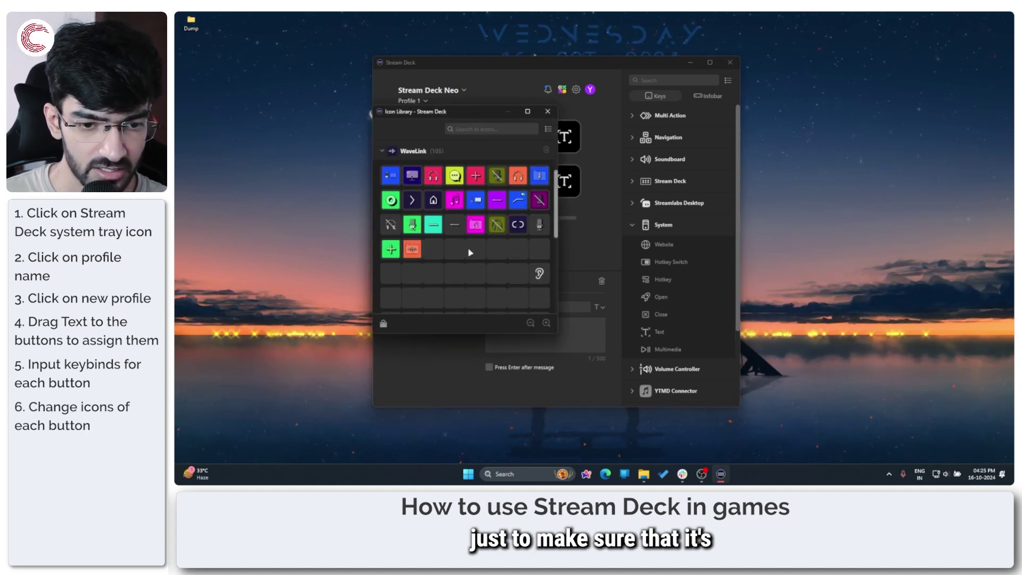
scroll(470, 251, down, 1)
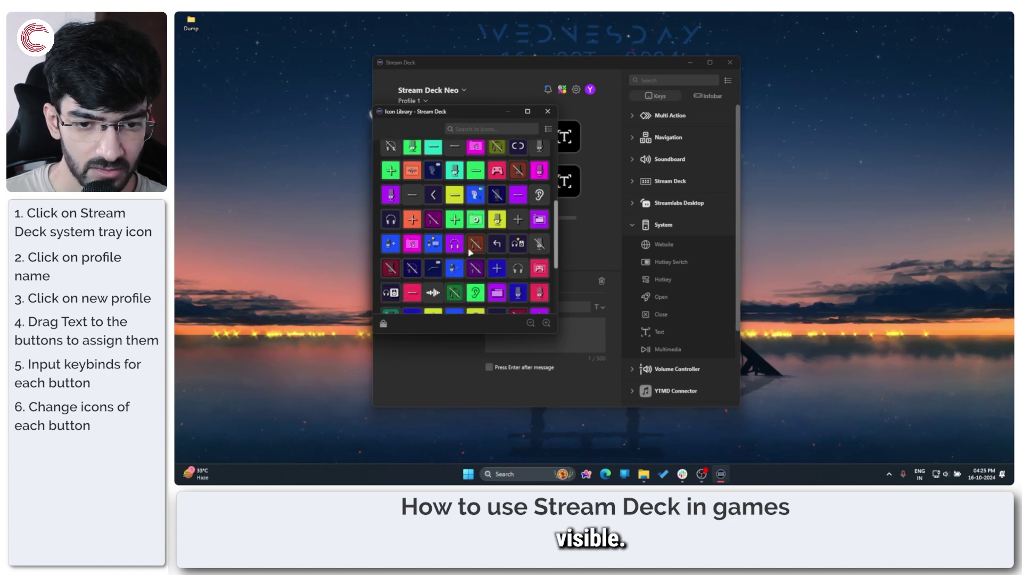
click(547, 111)
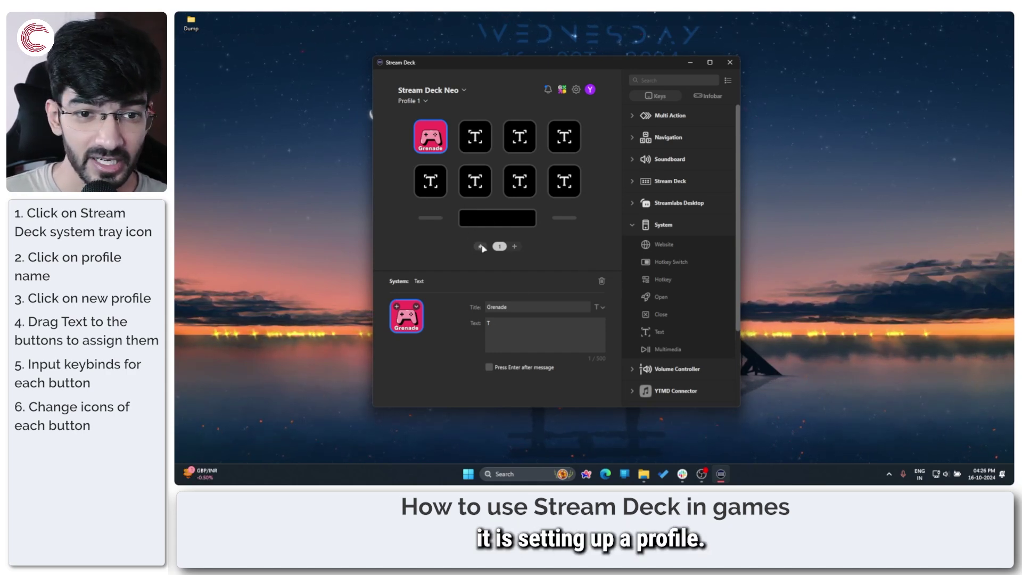
Delete the Grenade key's 'T' text and launch Character Map from Windows search.
double_click(513, 323)
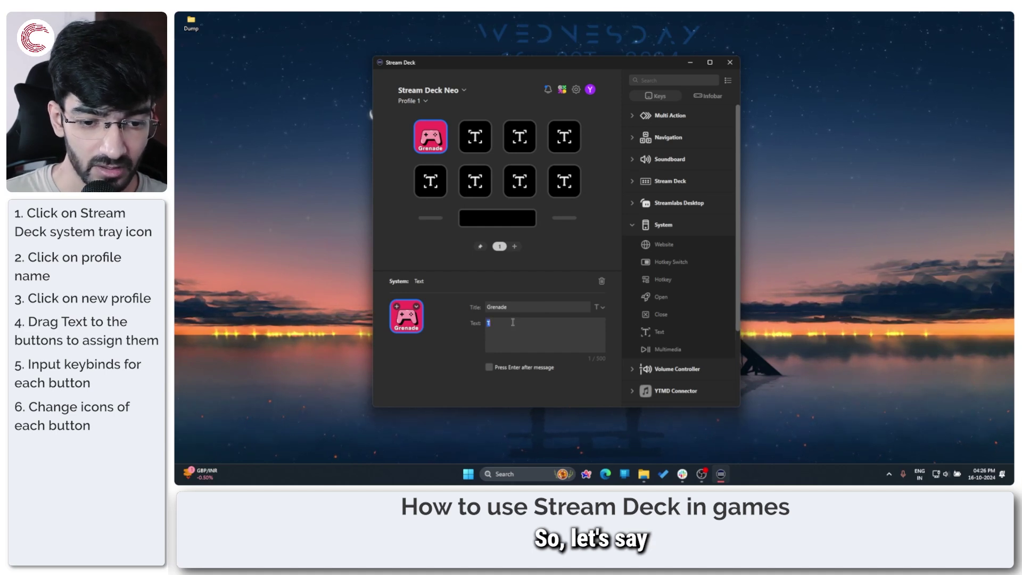
key(BackSpace)
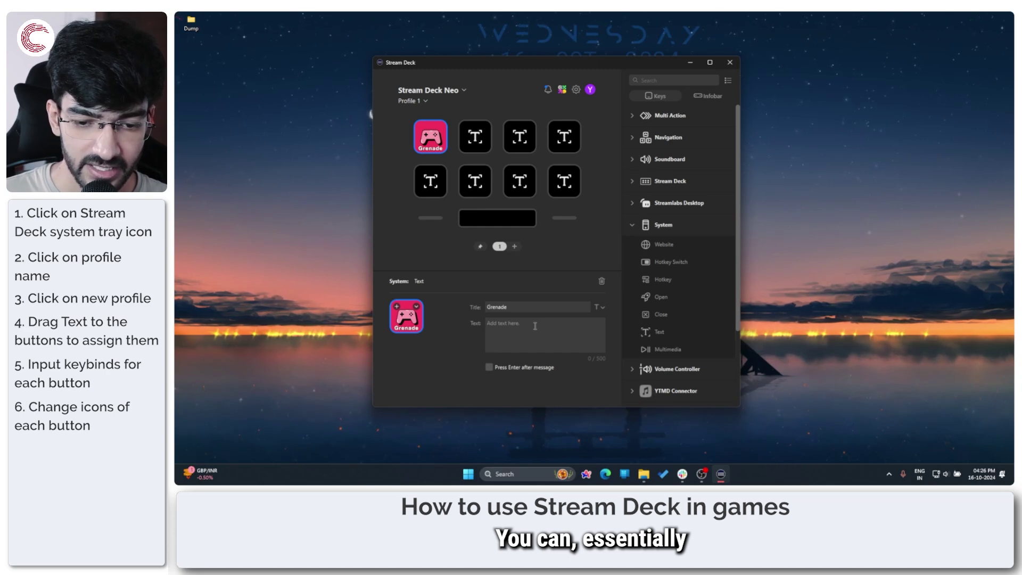
key(super)
text(windows char)
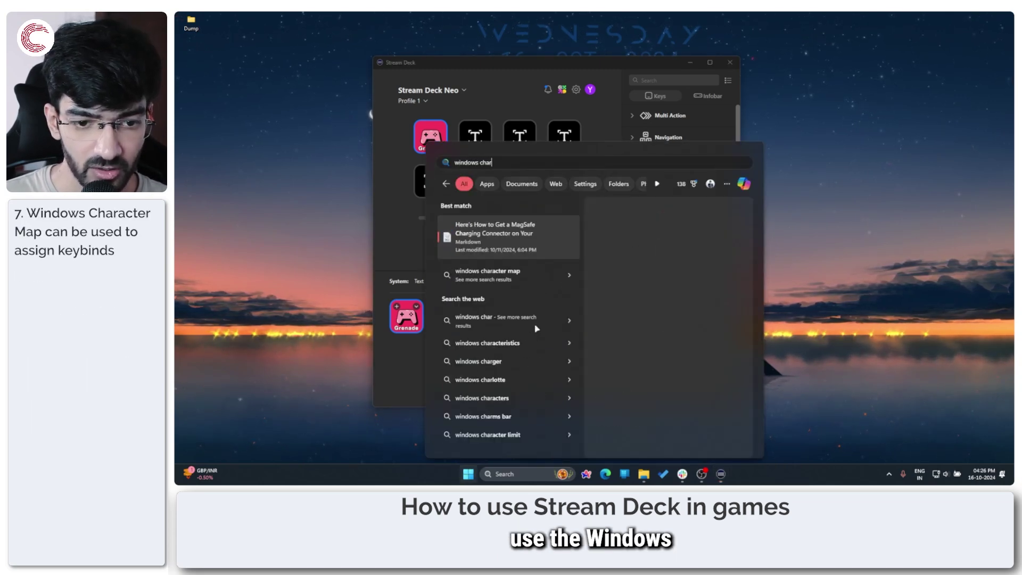
key(ctrl+a)
text(chara)
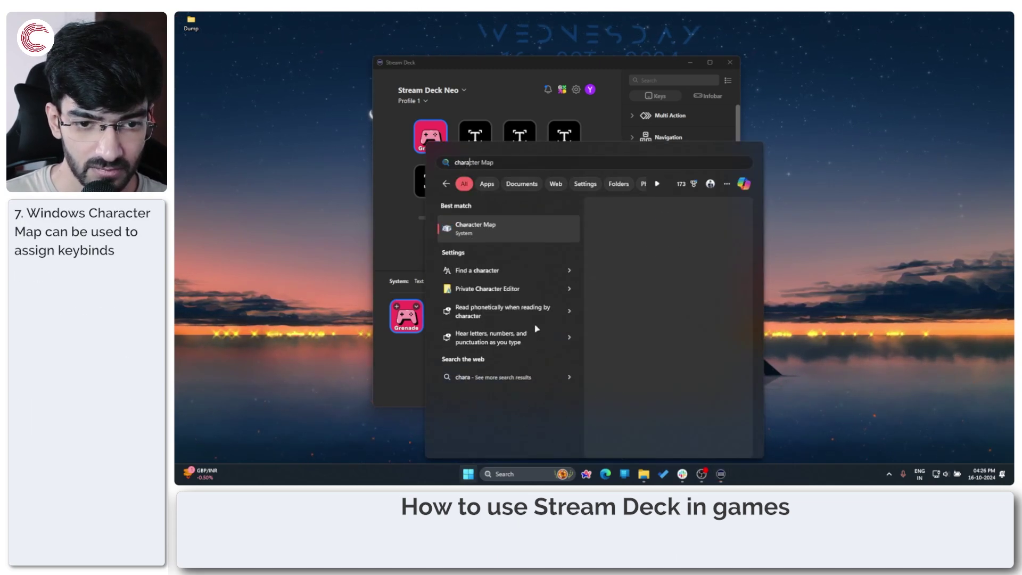
key(Return)
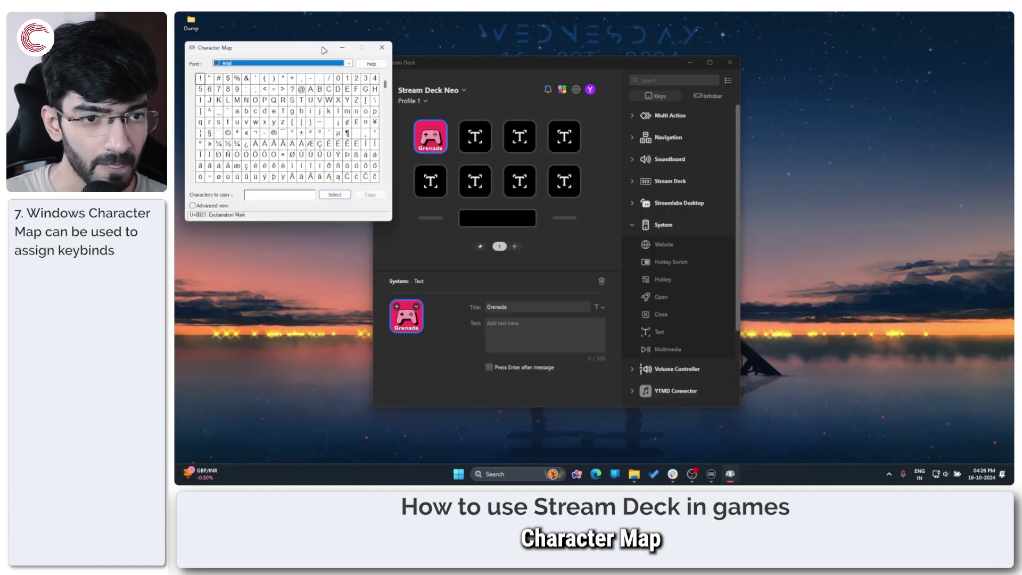
Browse Character Map's characters, previewing Greek capital Epsilon, then close it.
drag(323, 49, 751, 78)
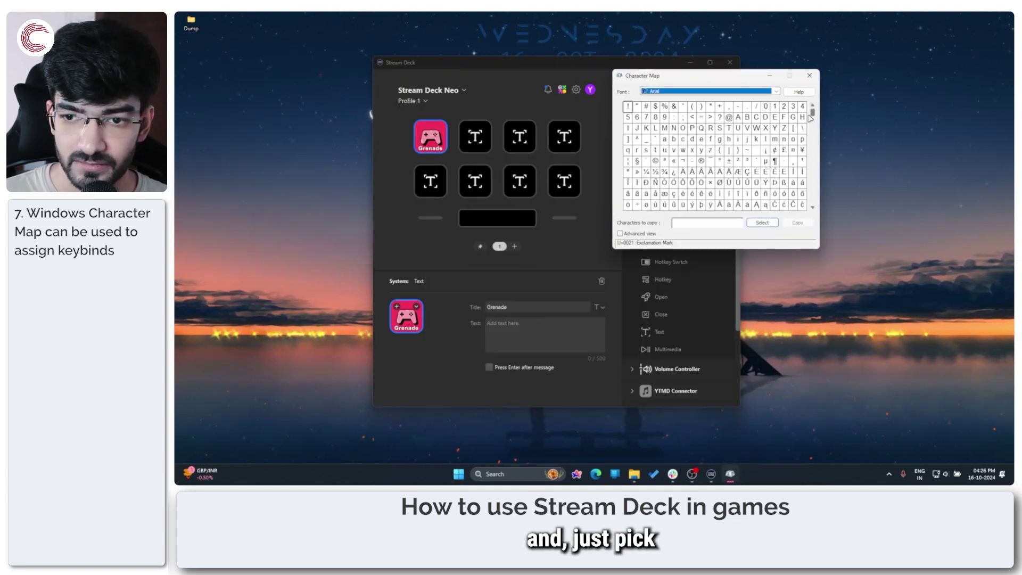
drag(815, 113, 817, 172)
click(729, 163)
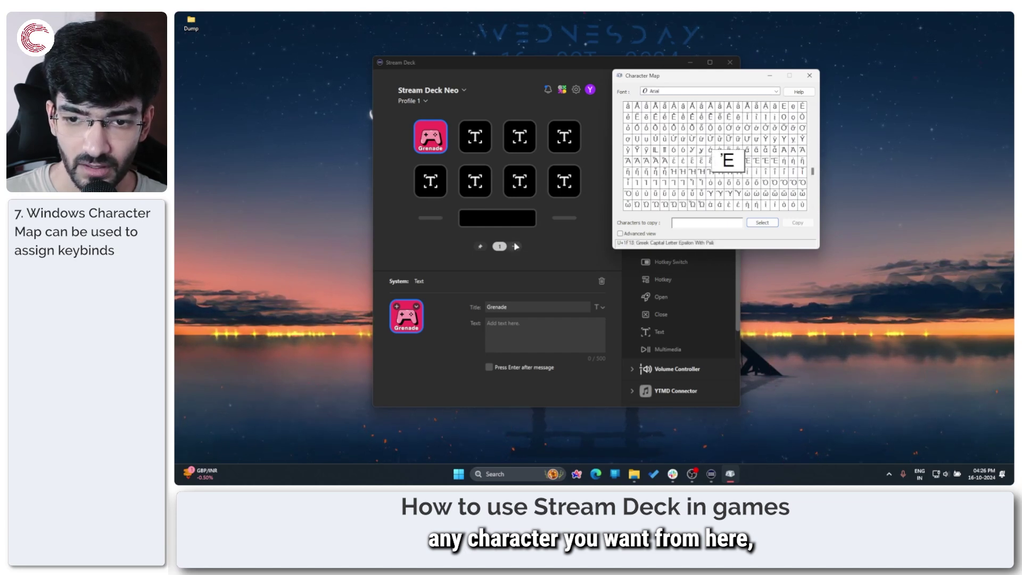
click(799, 88)
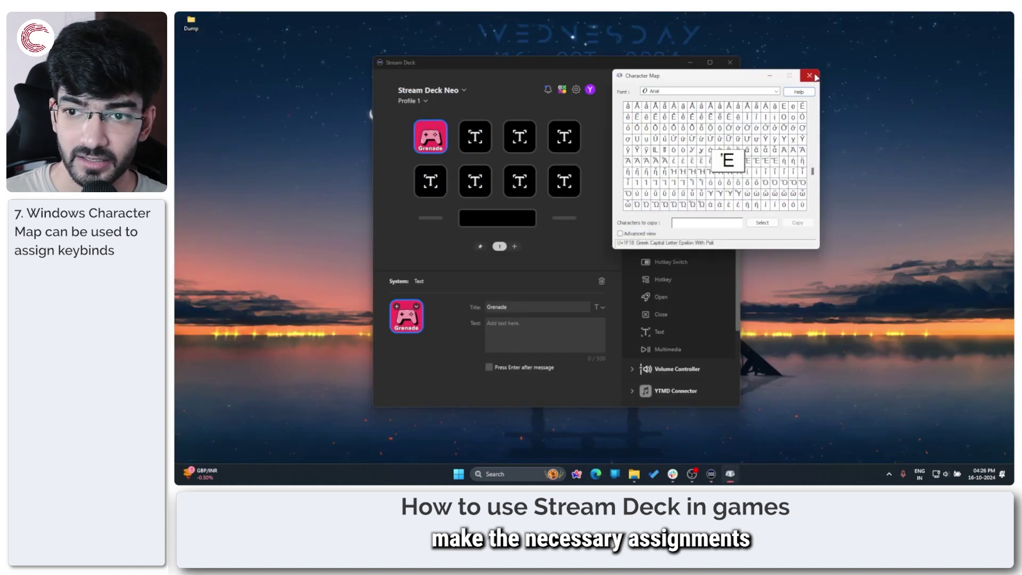
click(809, 75)
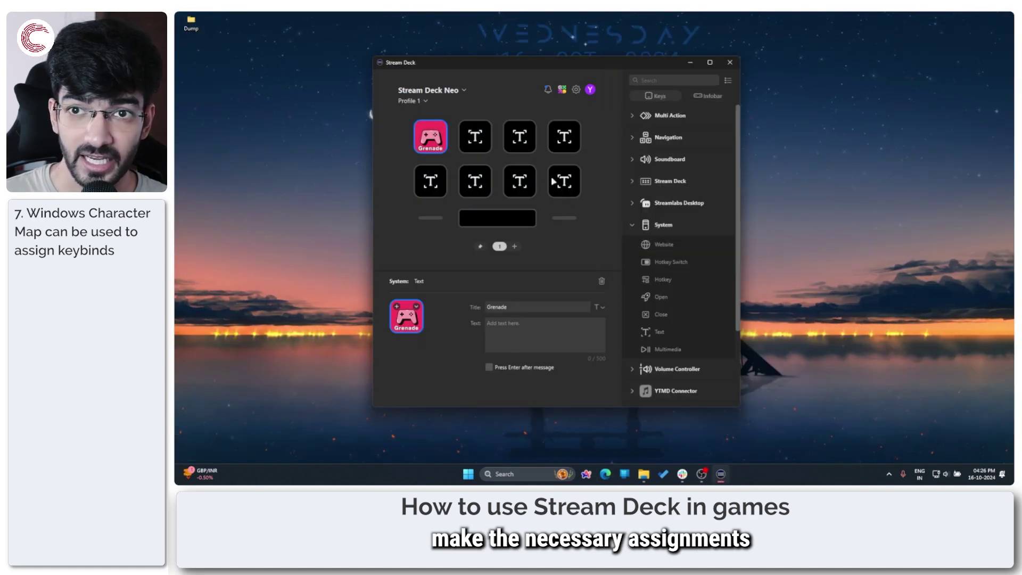
click(578, 225)
click(423, 132)
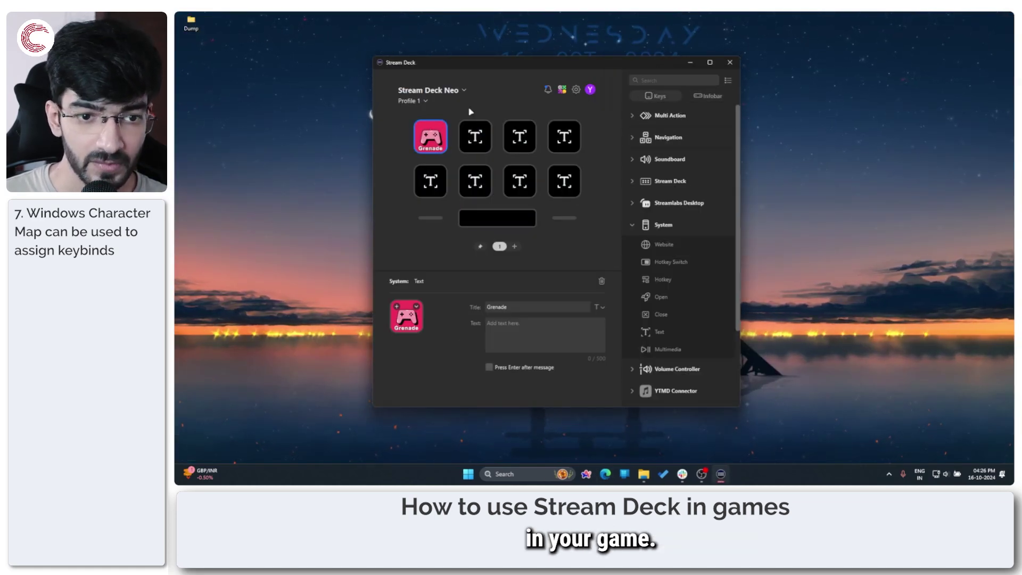
click(577, 91)
Select Profile 1 under the Profiles preferences and list its Application choices.
click(494, 145)
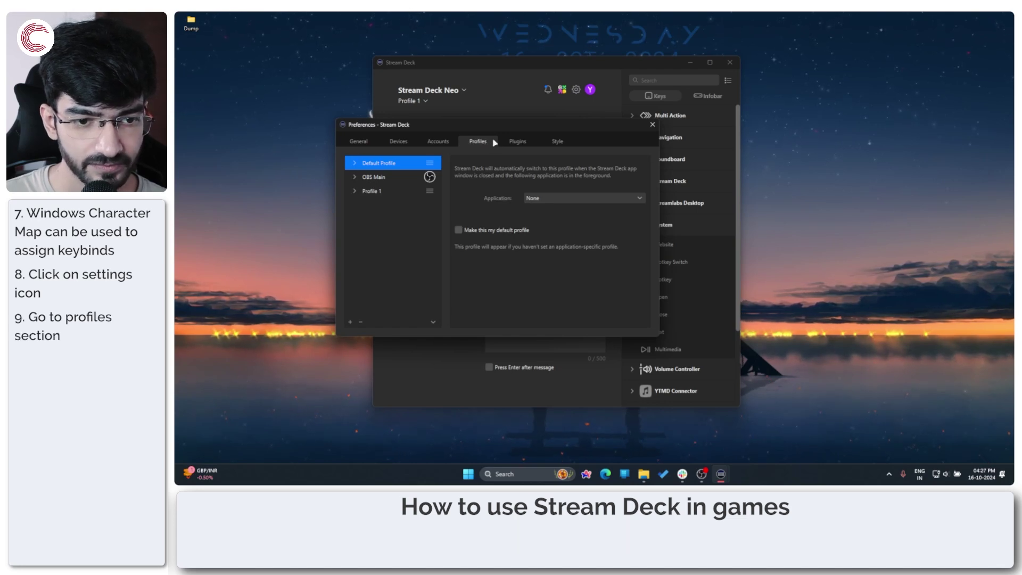
click(393, 190)
double_click(380, 192)
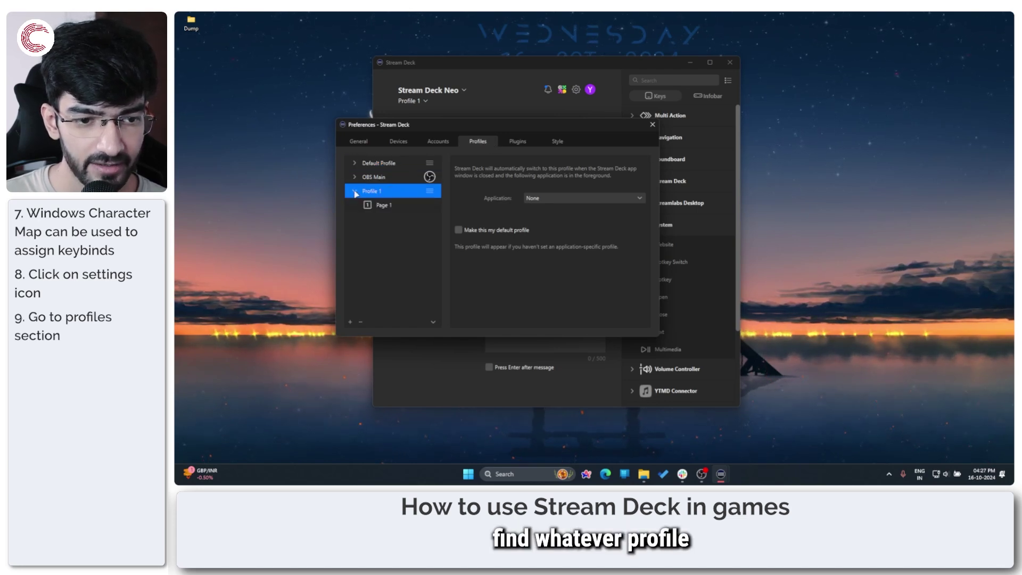
click(394, 206)
click(394, 192)
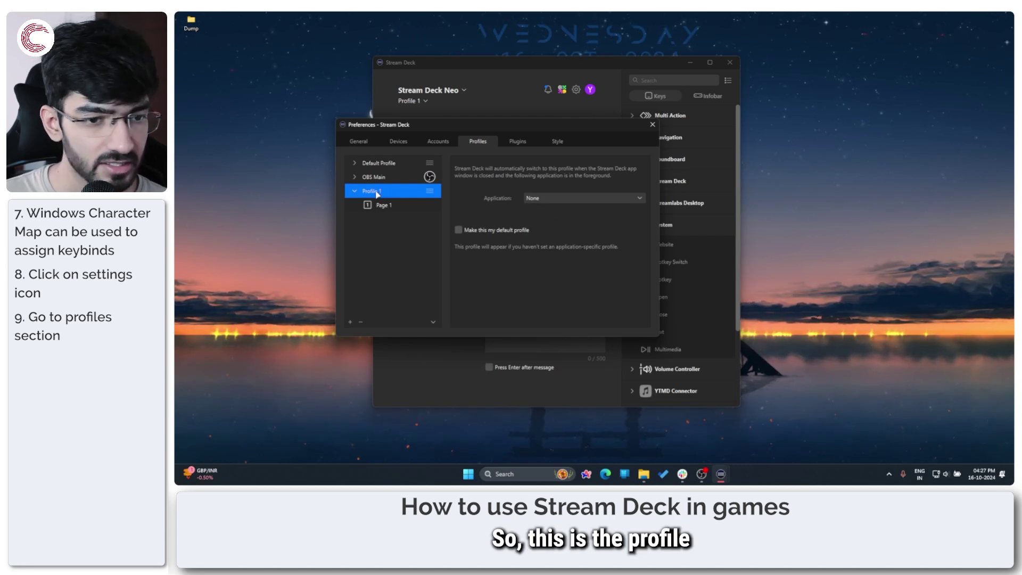
click(564, 200)
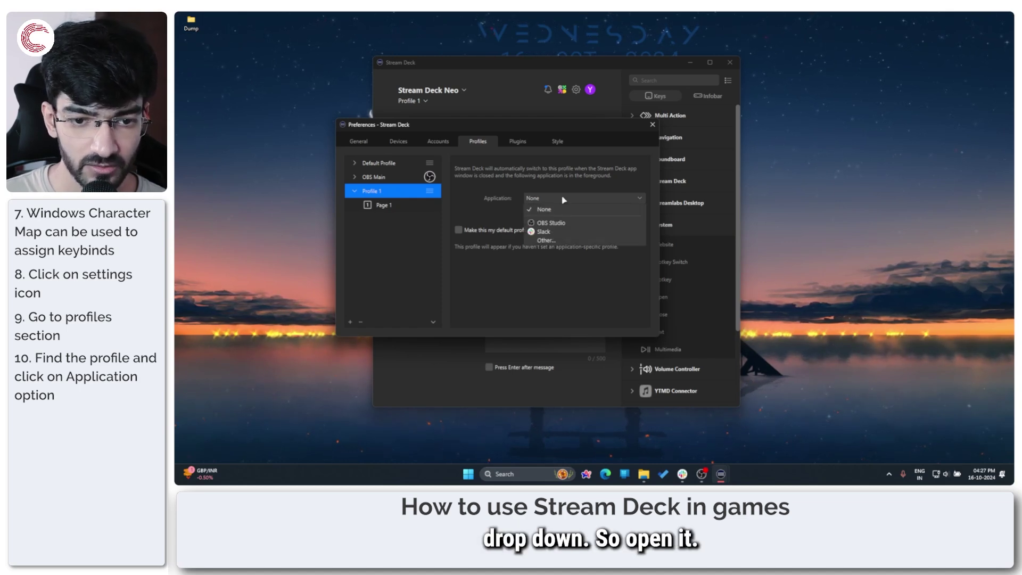
Choose Other… and browse Library (D:) into SteamLibrary\steamapps.
click(567, 241)
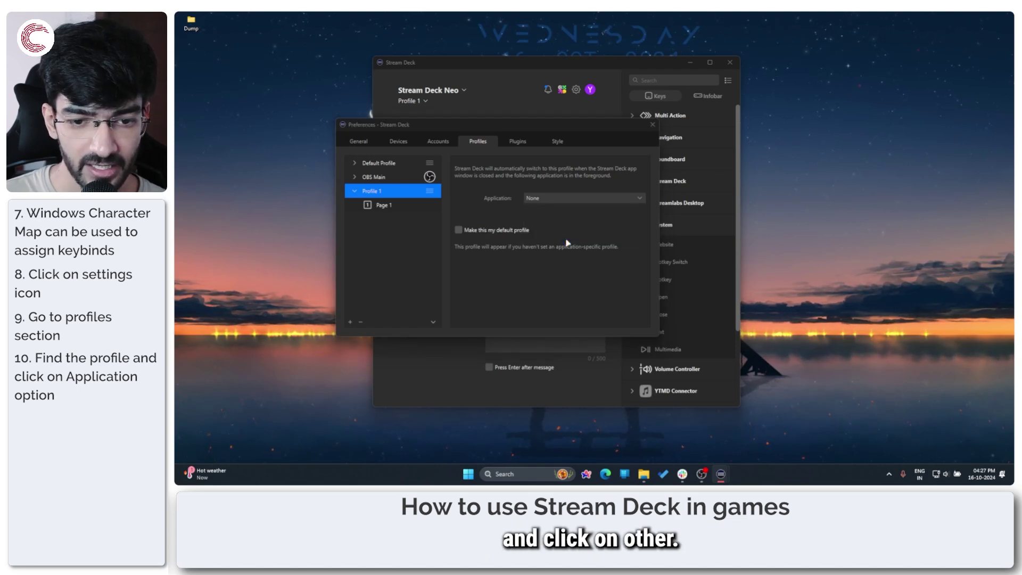
scroll(500, 255, down, 5)
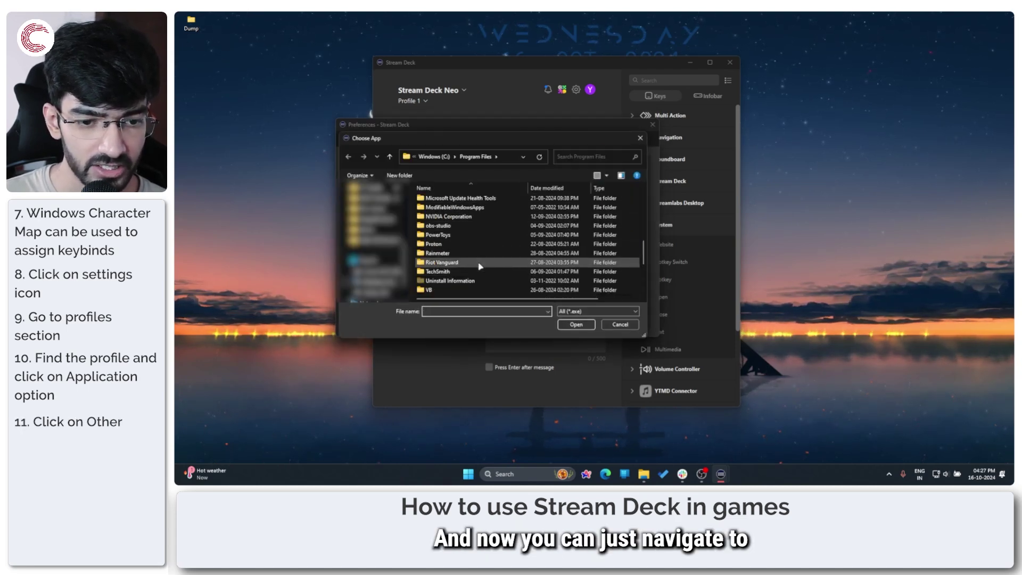
scroll(500, 255, up, 5)
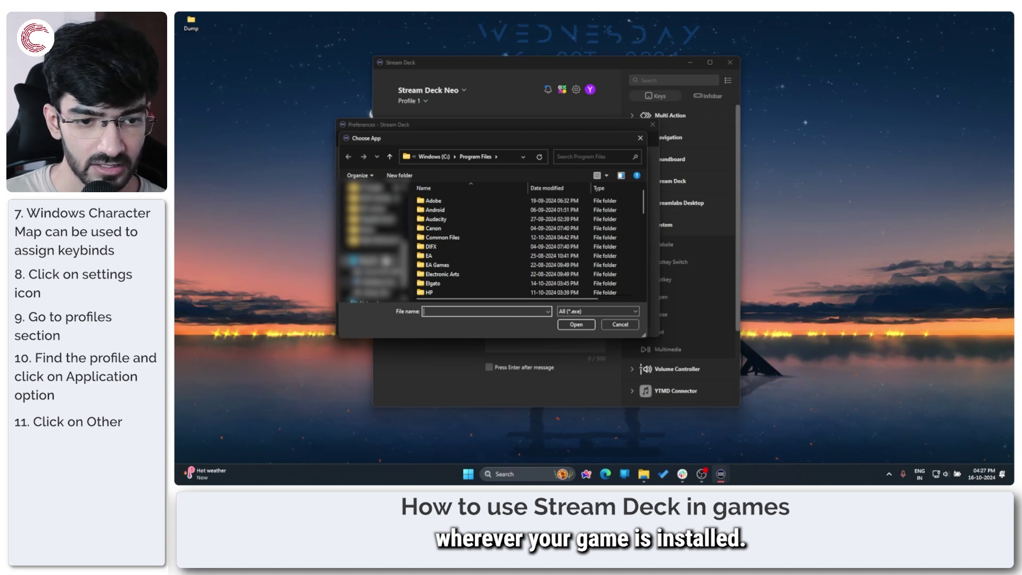
click(379, 271)
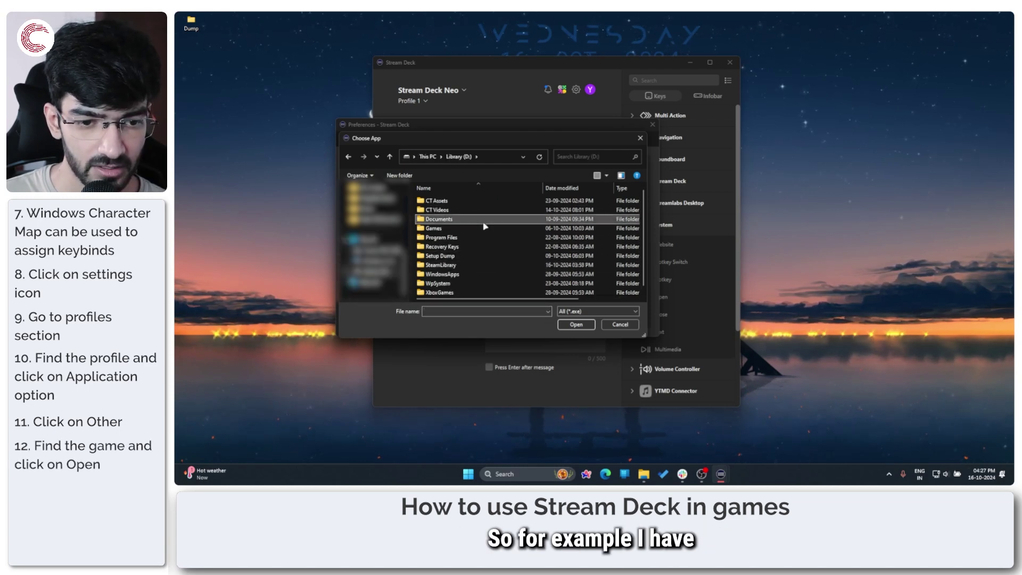
double_click(479, 228)
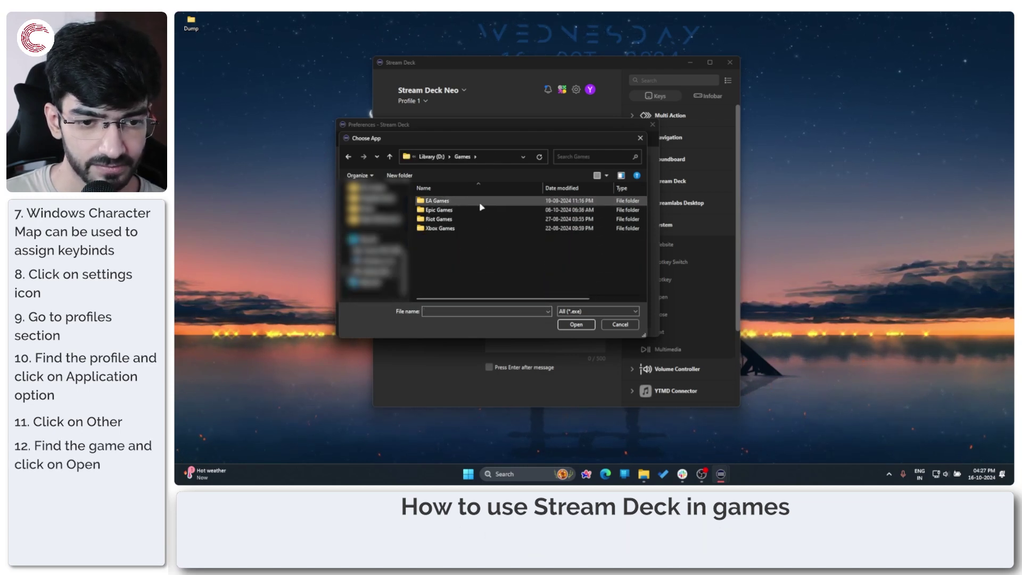
click(432, 157)
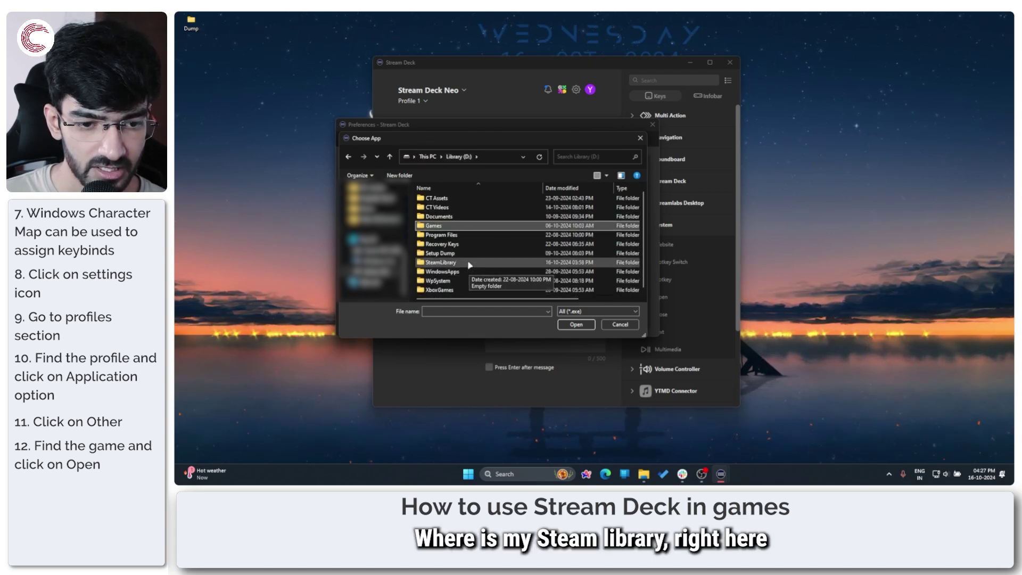
double_click(469, 262)
double_click(469, 204)
Open common\Spectre Divide\Spectre\Binaries\Win64 and confirm SpectreClient-Win64-Shipping.exe for Profile 1.
double_click(468, 202)
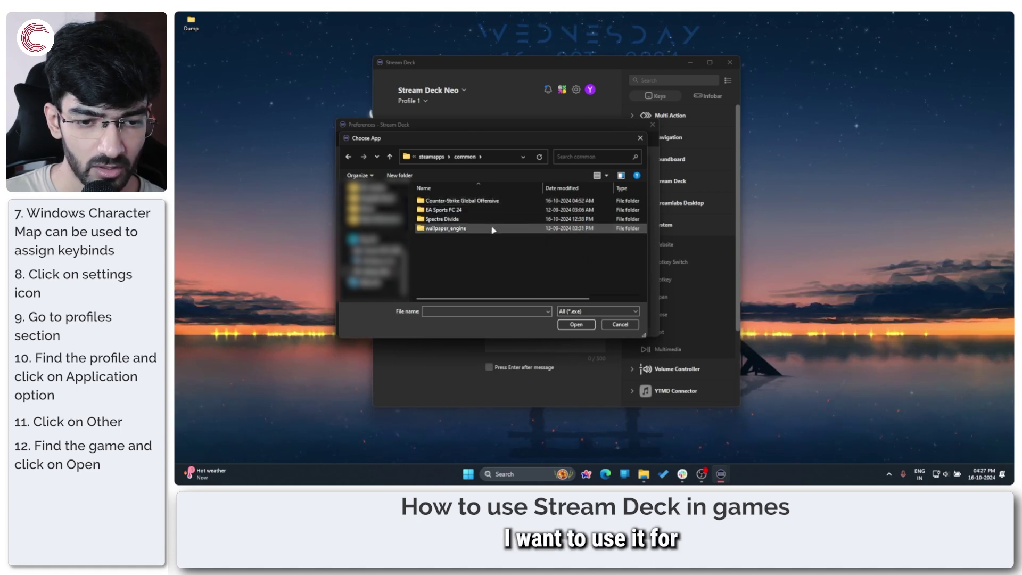
double_click(494, 219)
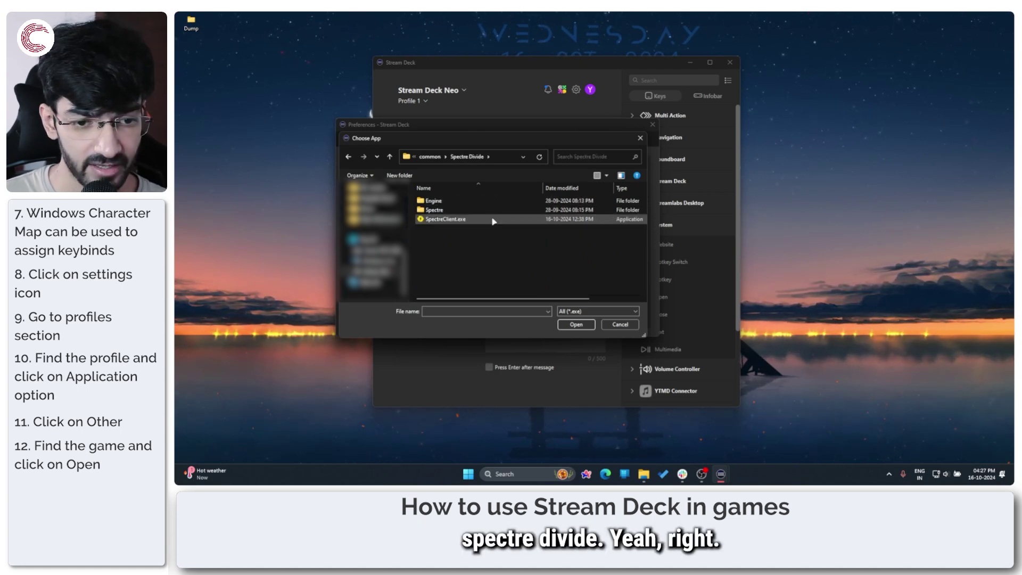
double_click(493, 211)
double_click(493, 212)
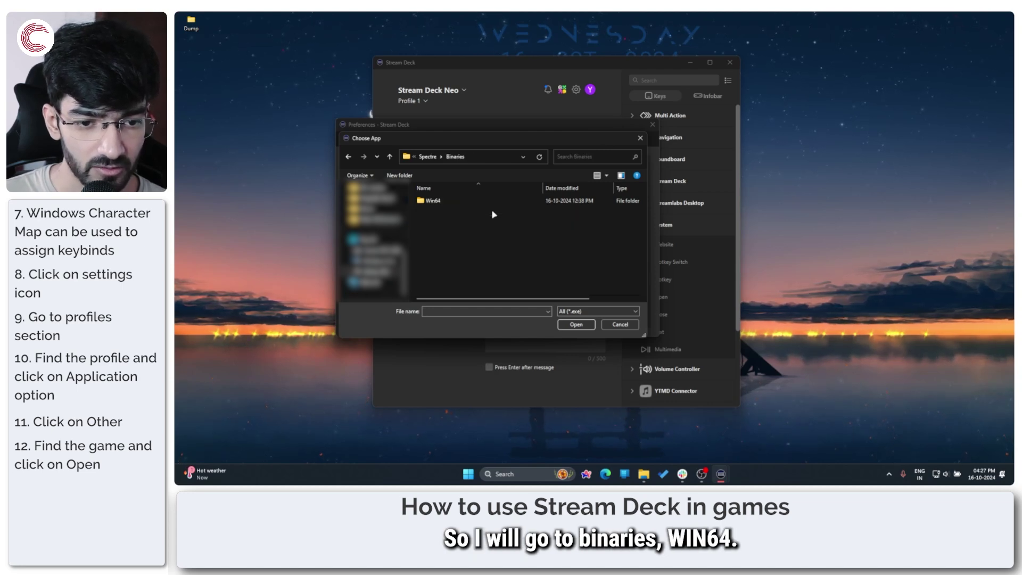
double_click(486, 201)
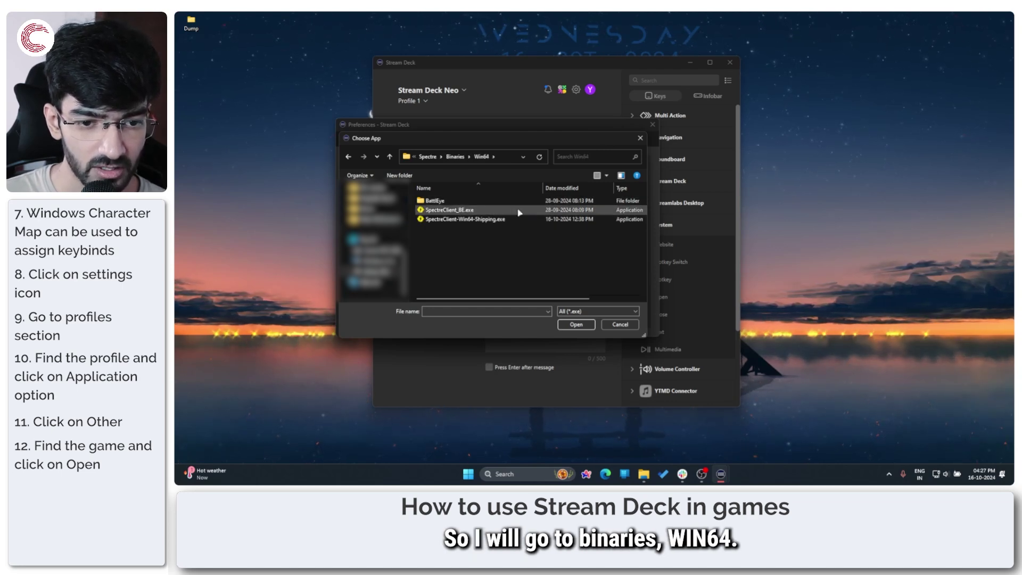
click(479, 219)
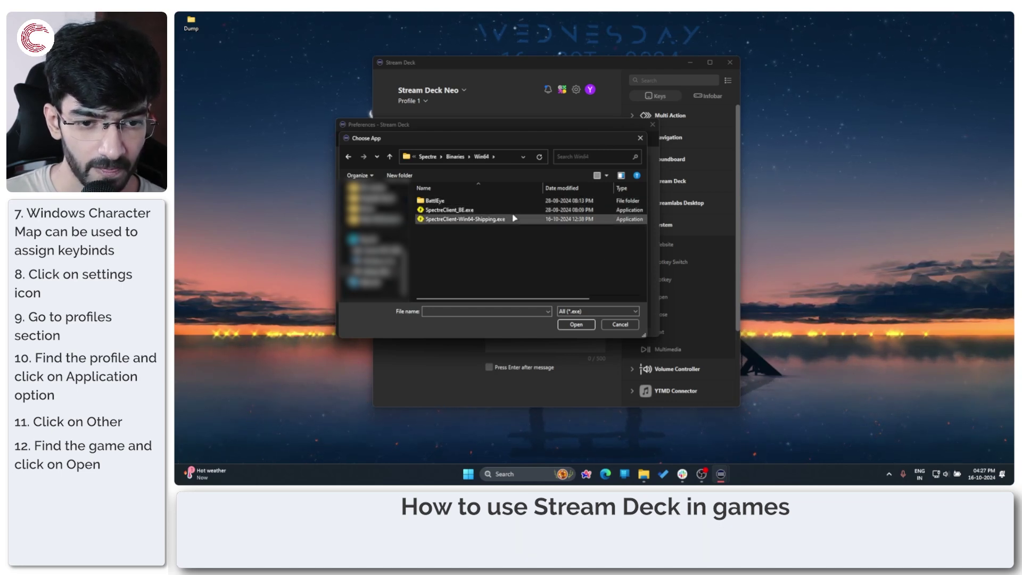
click(578, 324)
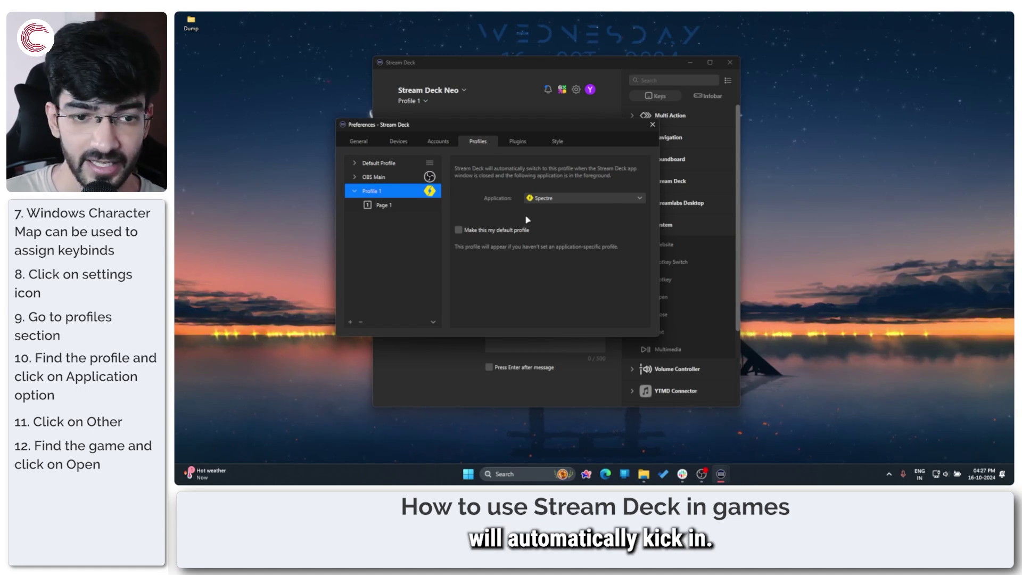
click(400, 165)
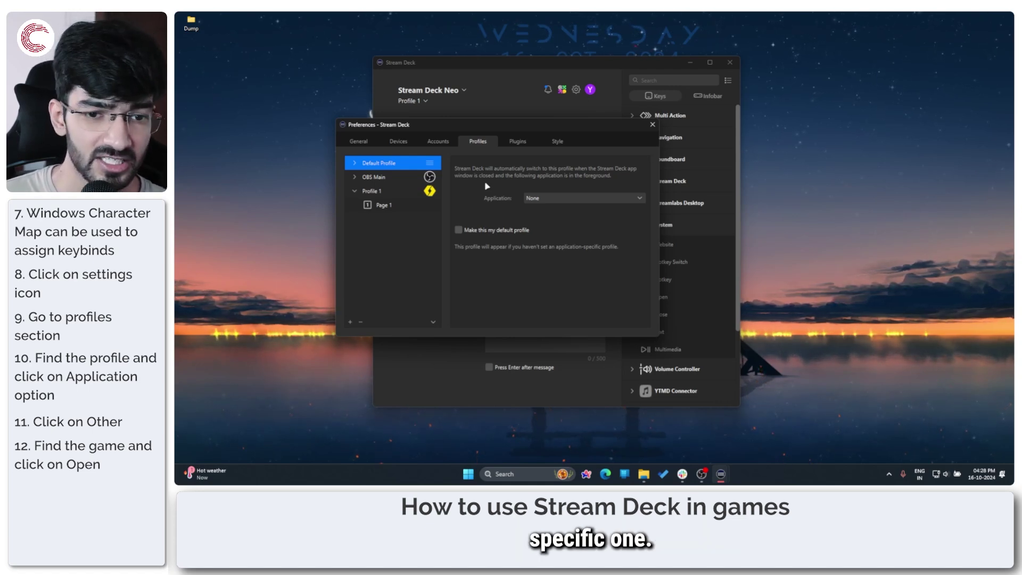
Close Preferences and place a Multi Action on the bottom-right key.
click(653, 124)
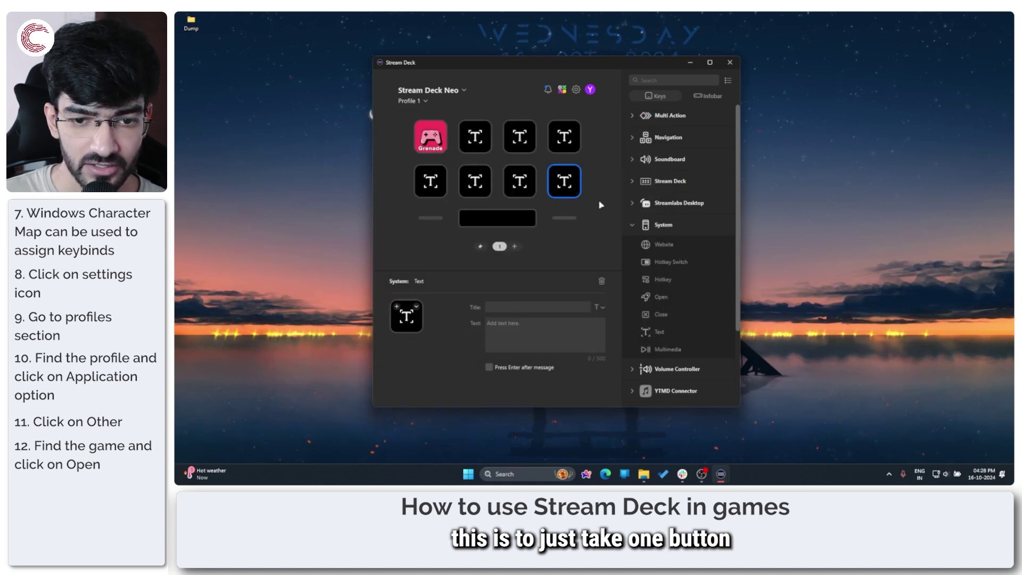
click(648, 116)
drag(675, 136, 567, 180)
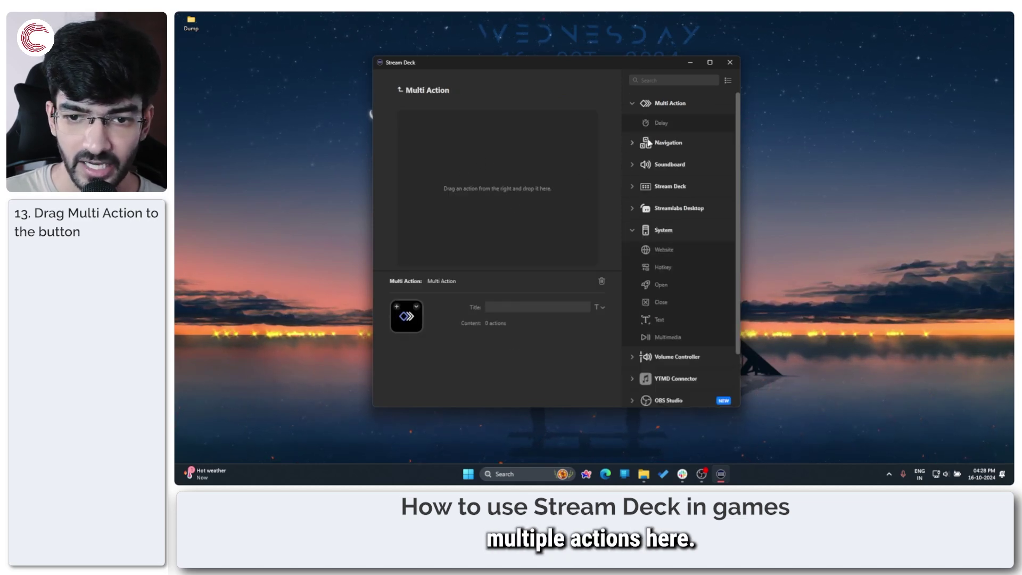
Add a Switch Profile step to Default Profile and title it 'Exit'.
click(633, 143)
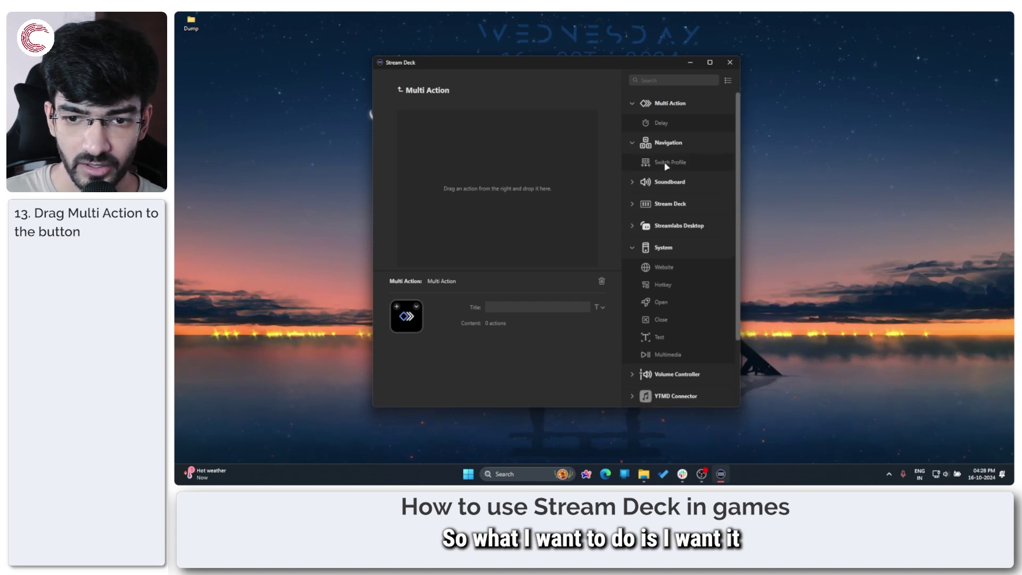
drag(666, 167, 426, 129)
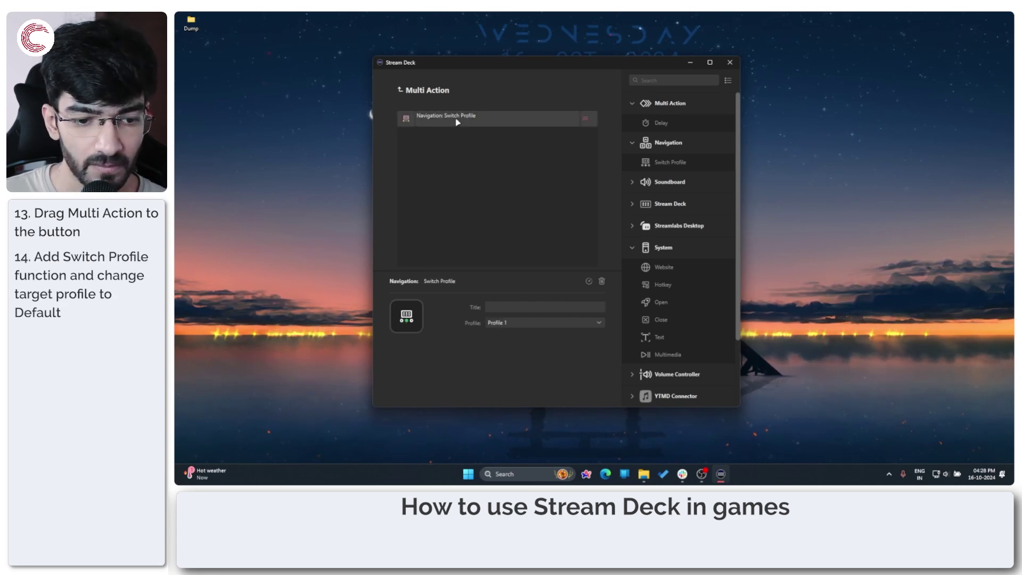
click(567, 323)
click(567, 331)
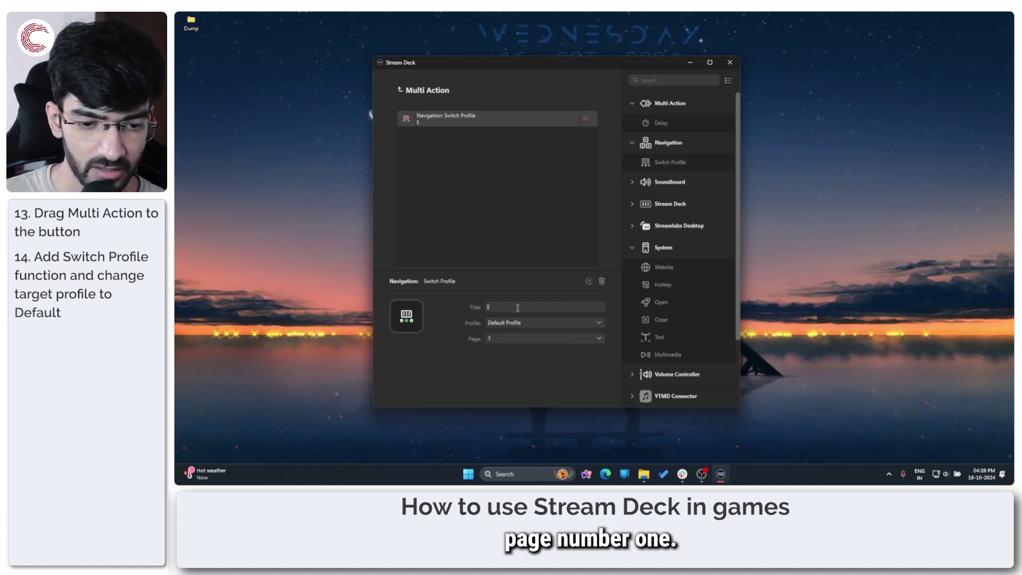
text(xit)
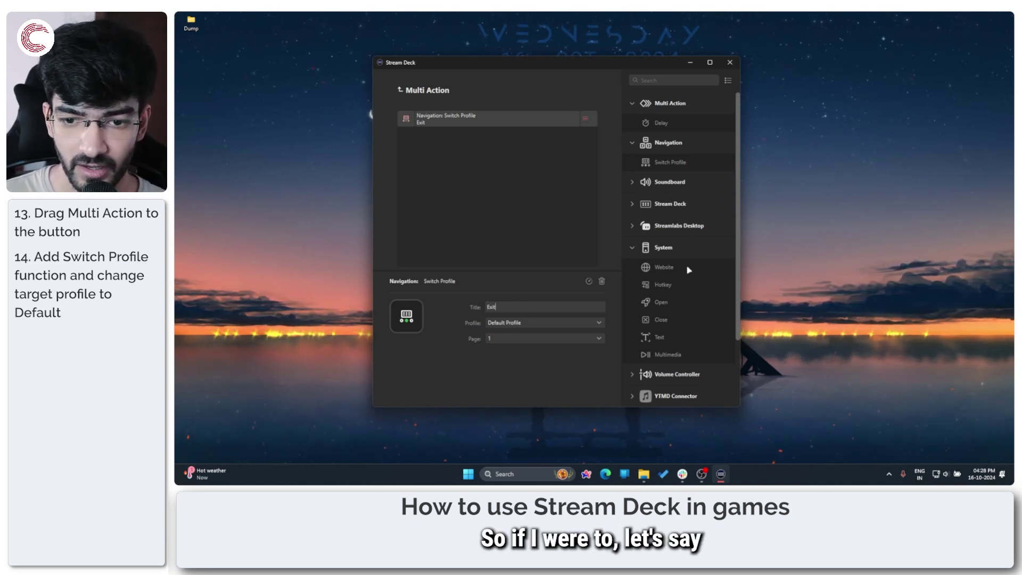
scroll(689, 270, down, 2)
Insert a System Close step above Switch Profile, open its App/File field, then return to the key grid.
drag(660, 241, 454, 126)
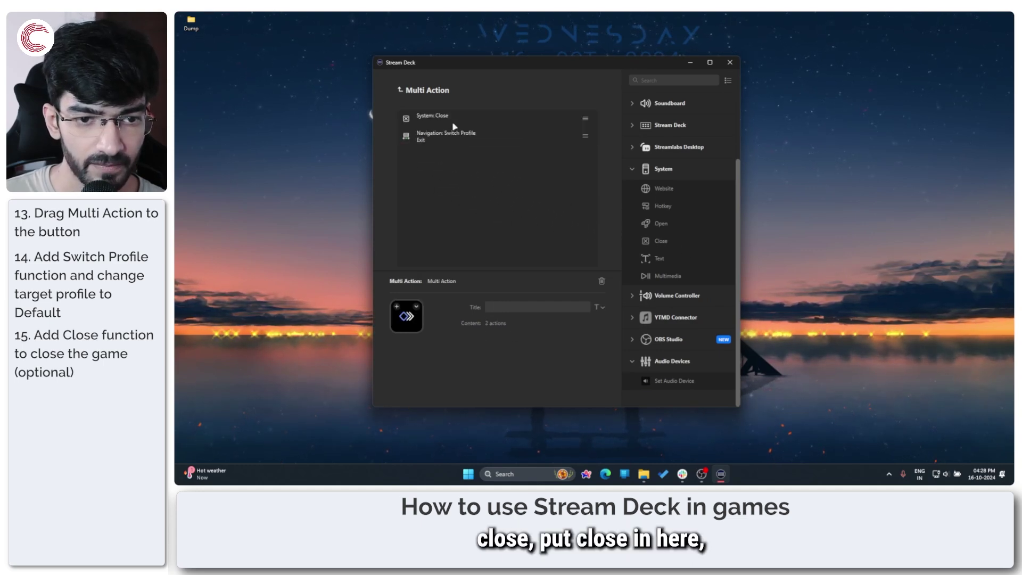
click(462, 124)
click(531, 321)
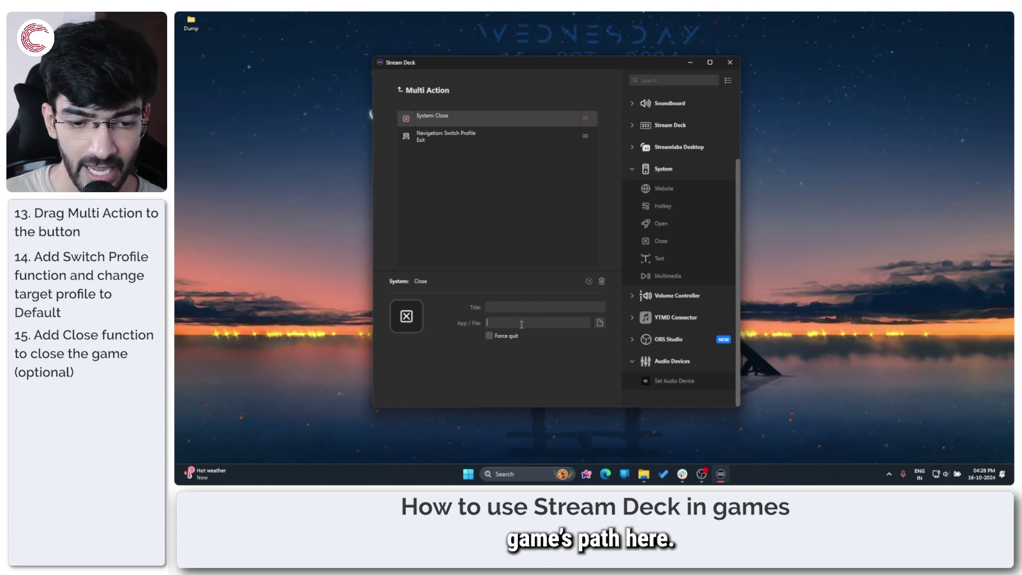
click(400, 90)
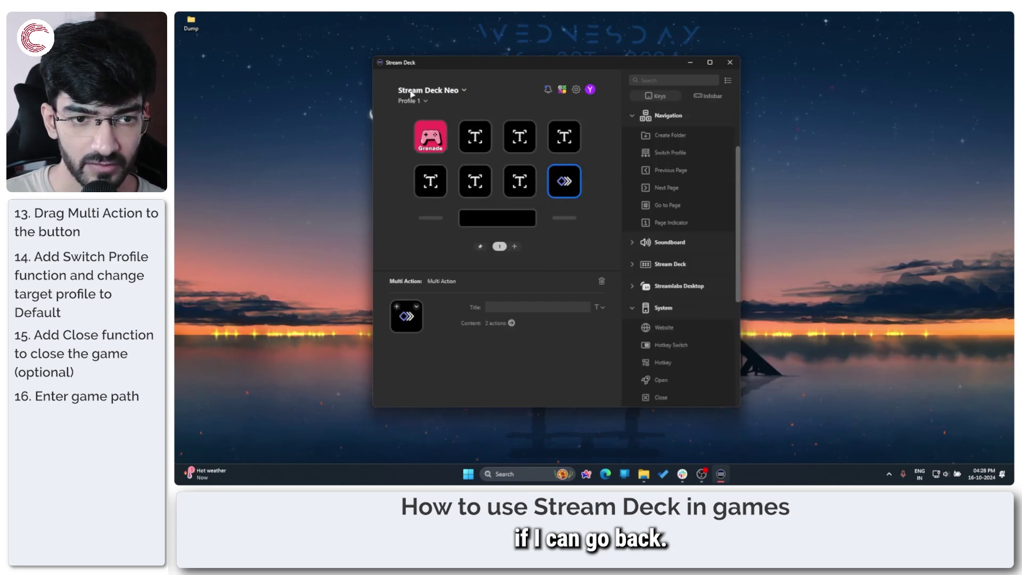